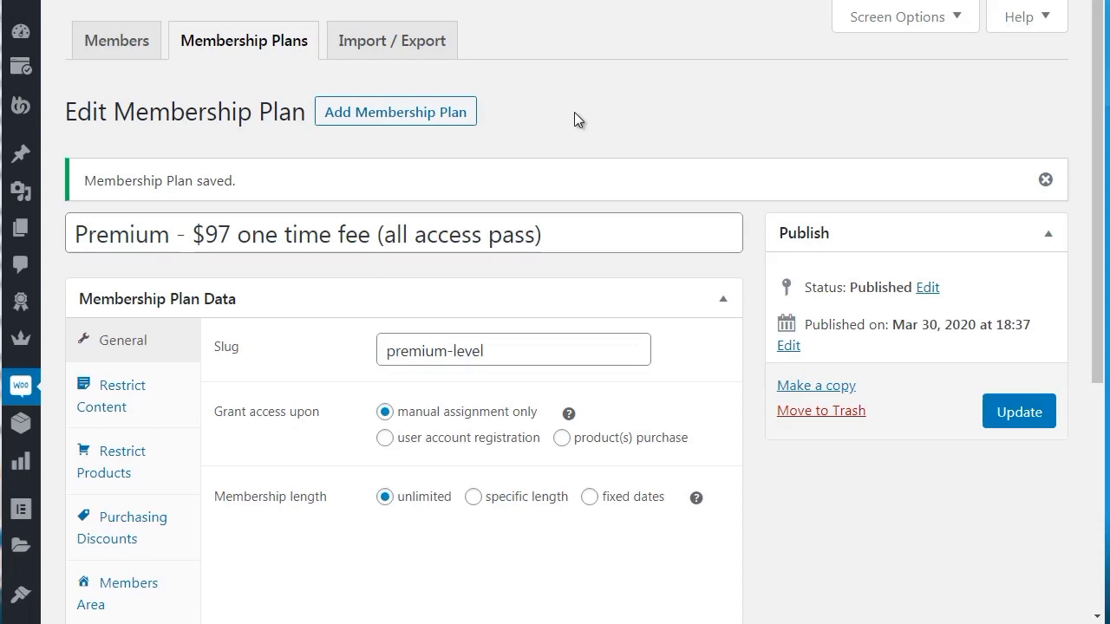
Start a new product and name it by copying the membership plan's title, Premium - $97 one time fee (all access pass).
mouse_move(29, 431)
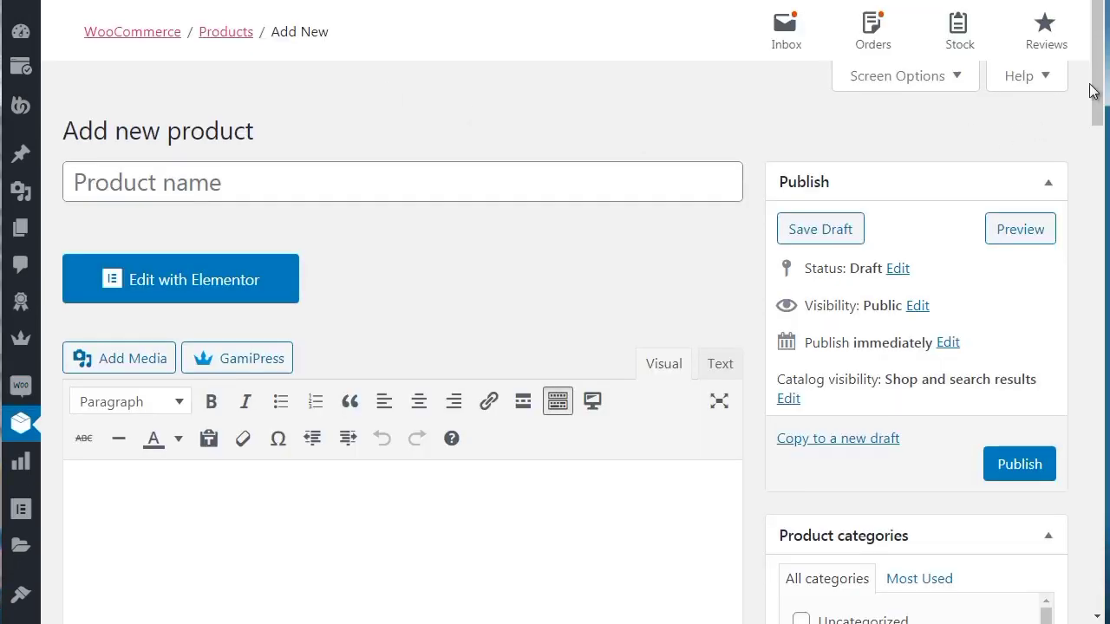
scroll(1094, 91, down, 1)
click(384, 131)
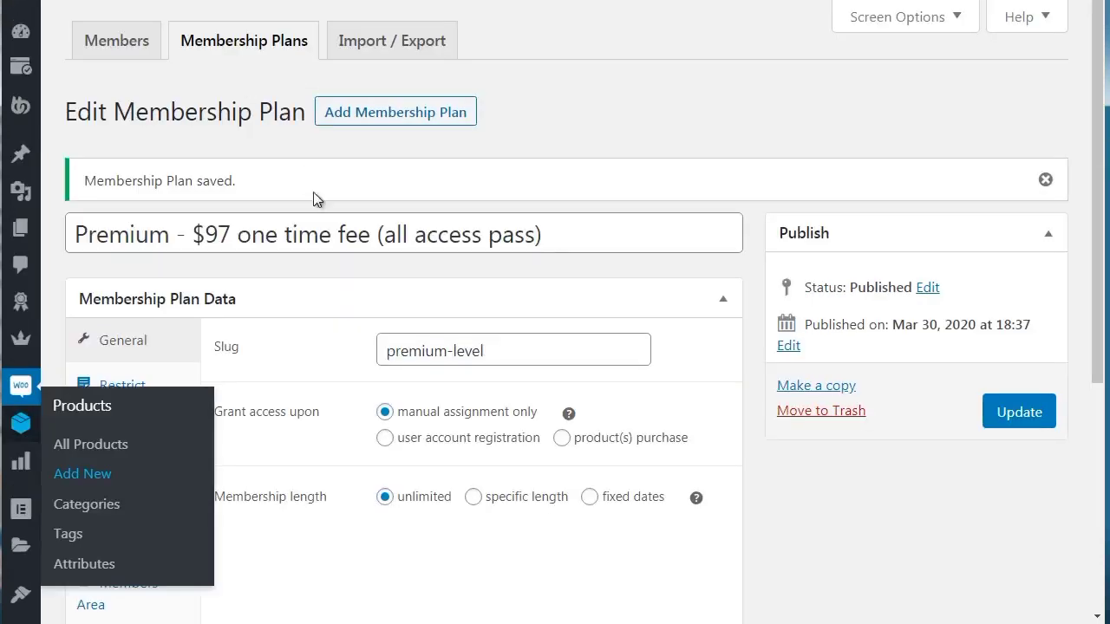
click(316, 233)
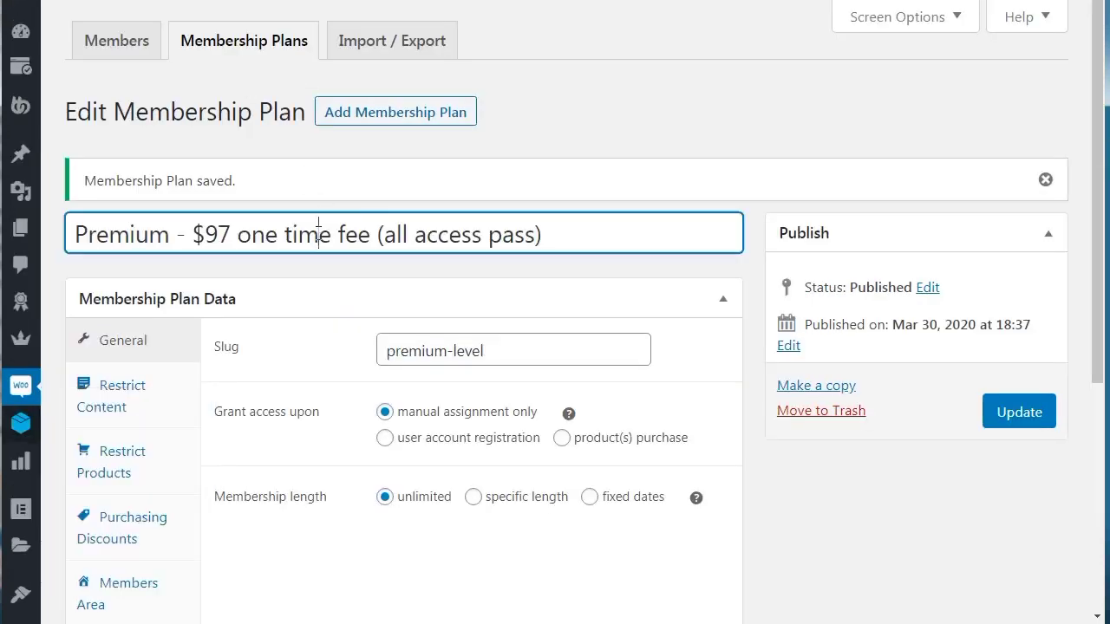
key(ctrl+a)
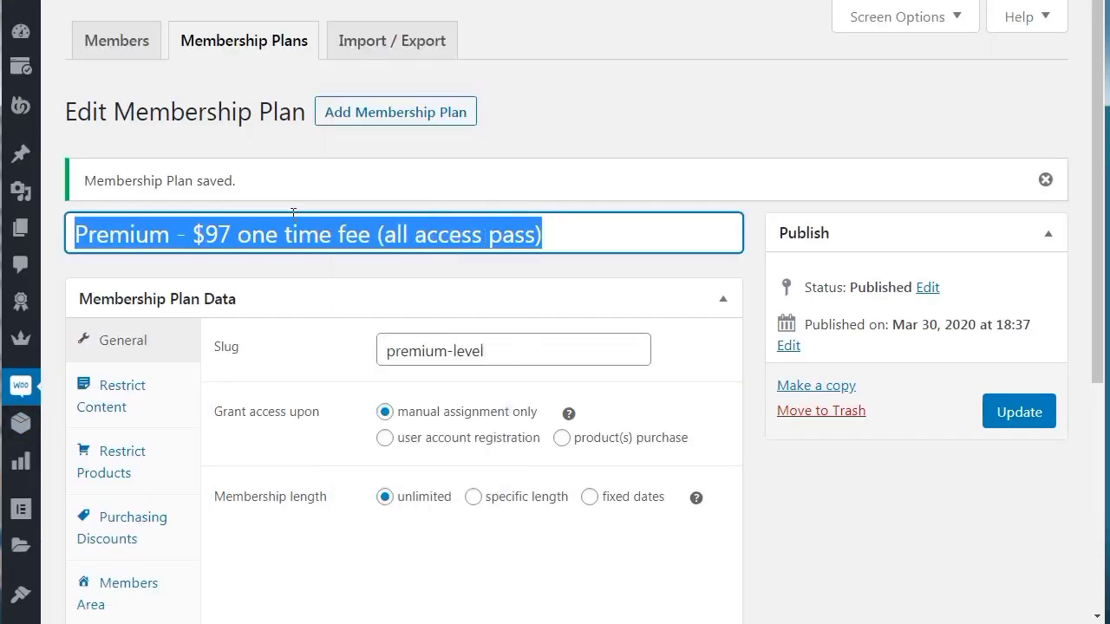
right_click(291, 234)
click(329, 257)
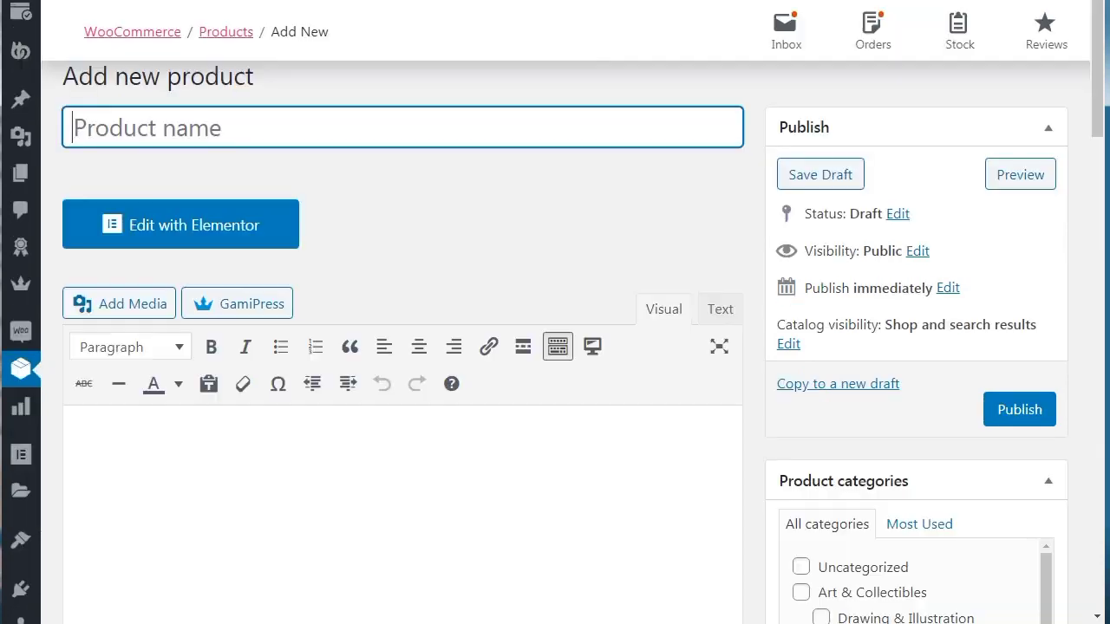
right_click(198, 125)
click(266, 231)
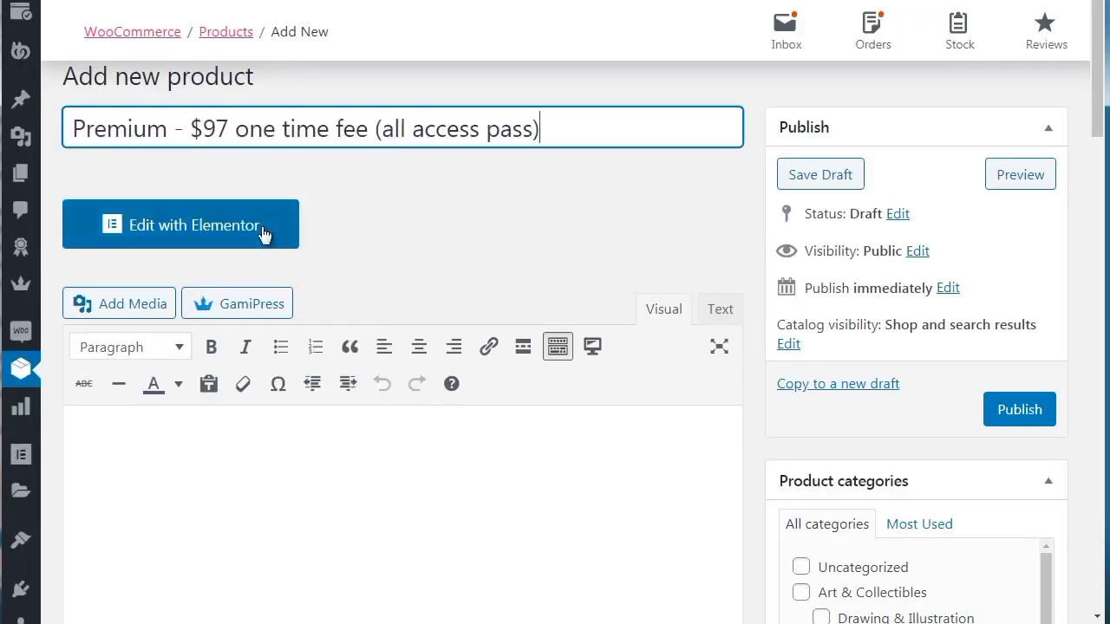
click(445, 192)
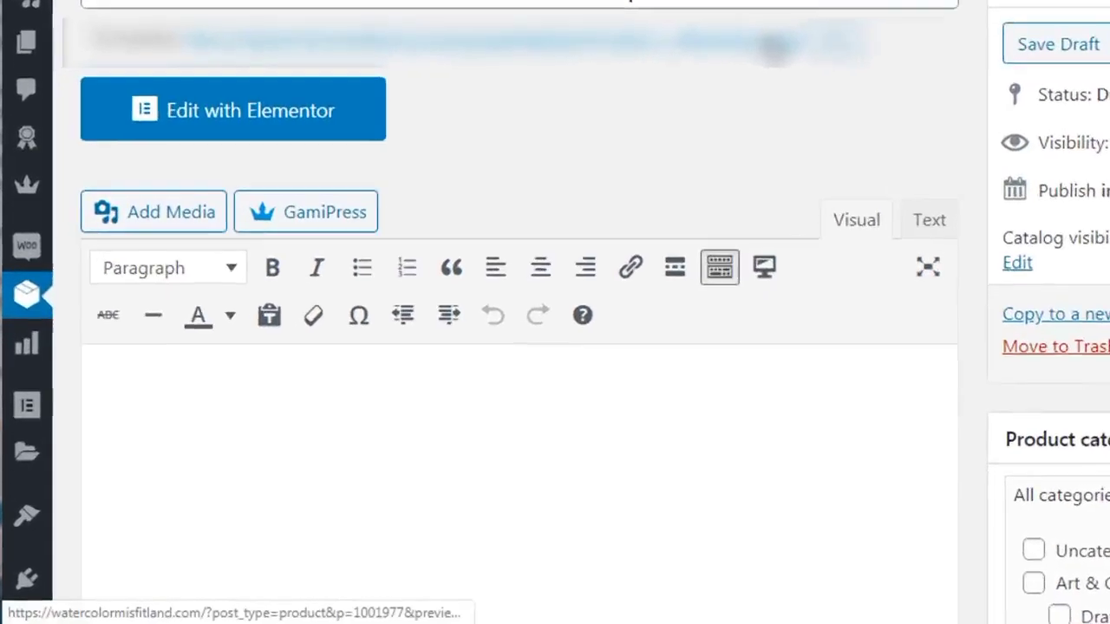
Write the product description "The description of the Membership plan and the benefits of what people get.".
scroll(555, 312, down, 2)
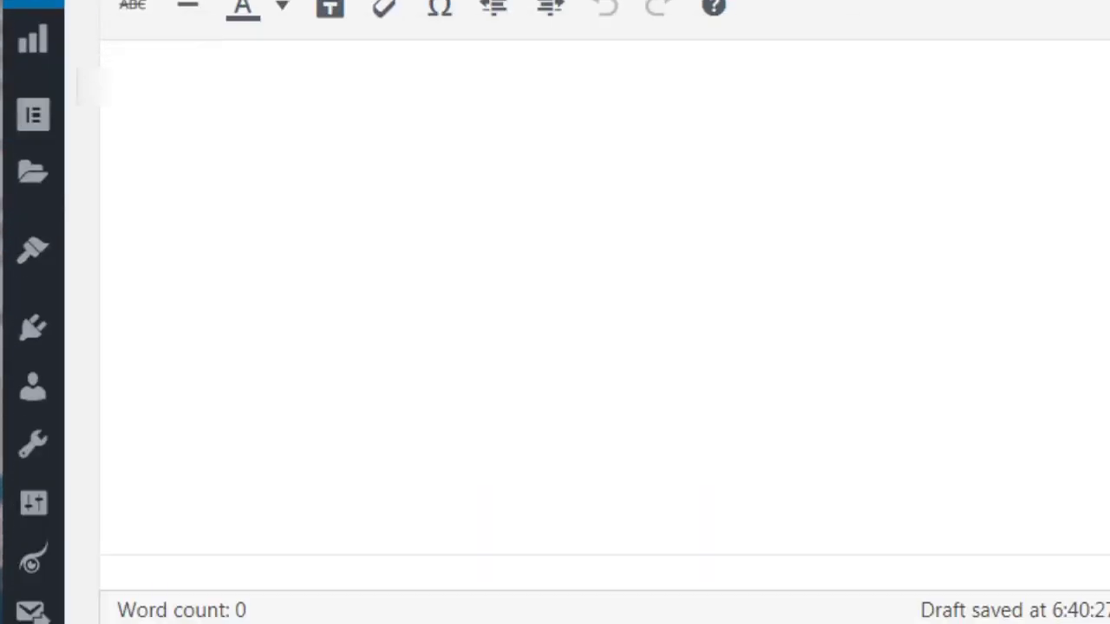
scroll(556, 312, up, 1)
scroll(555, 312, up, 1)
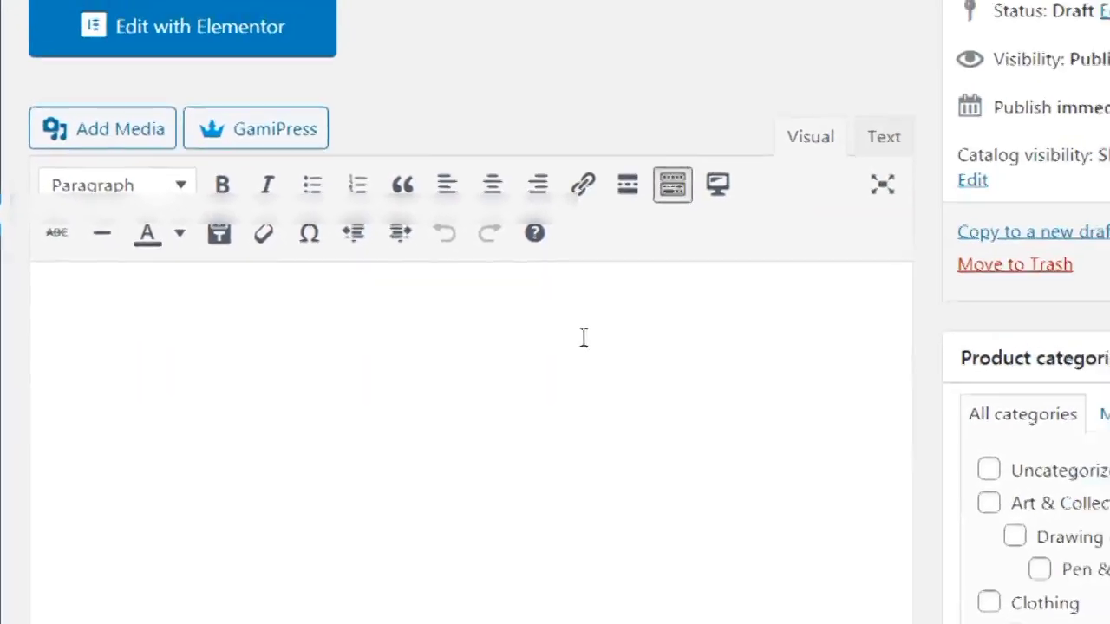
click(780, 164)
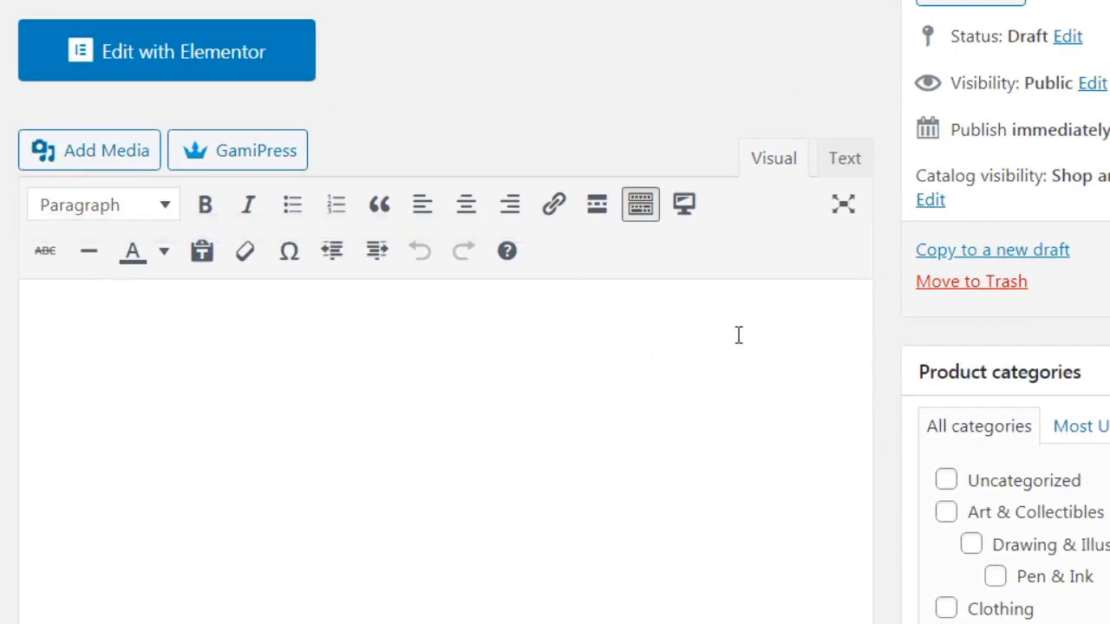
text(The descrk)
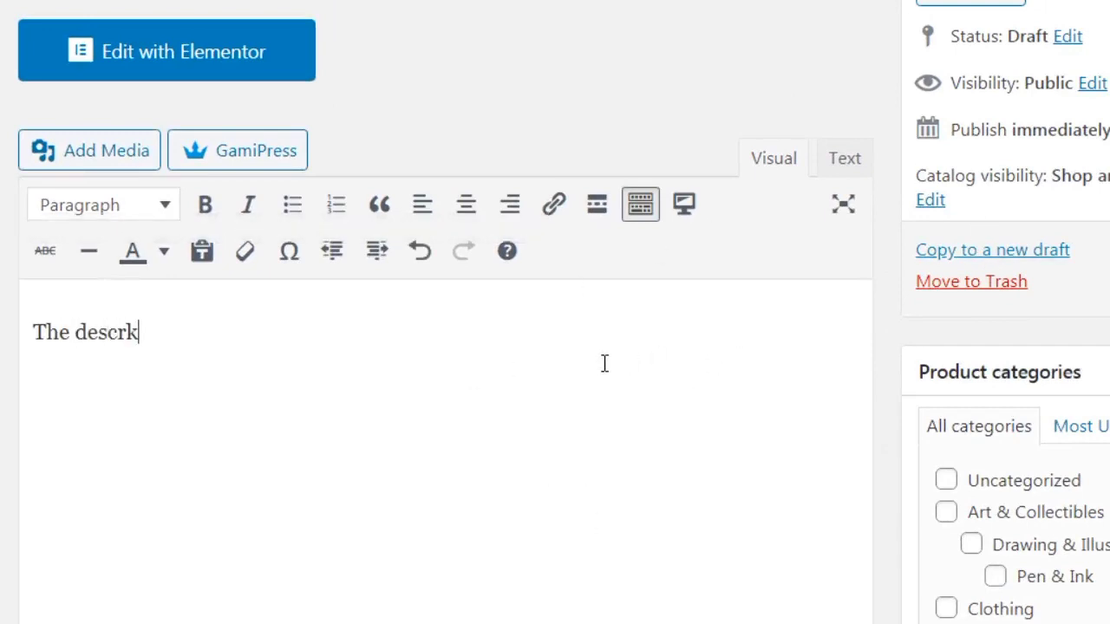
key(BackSpace)
text(iption )
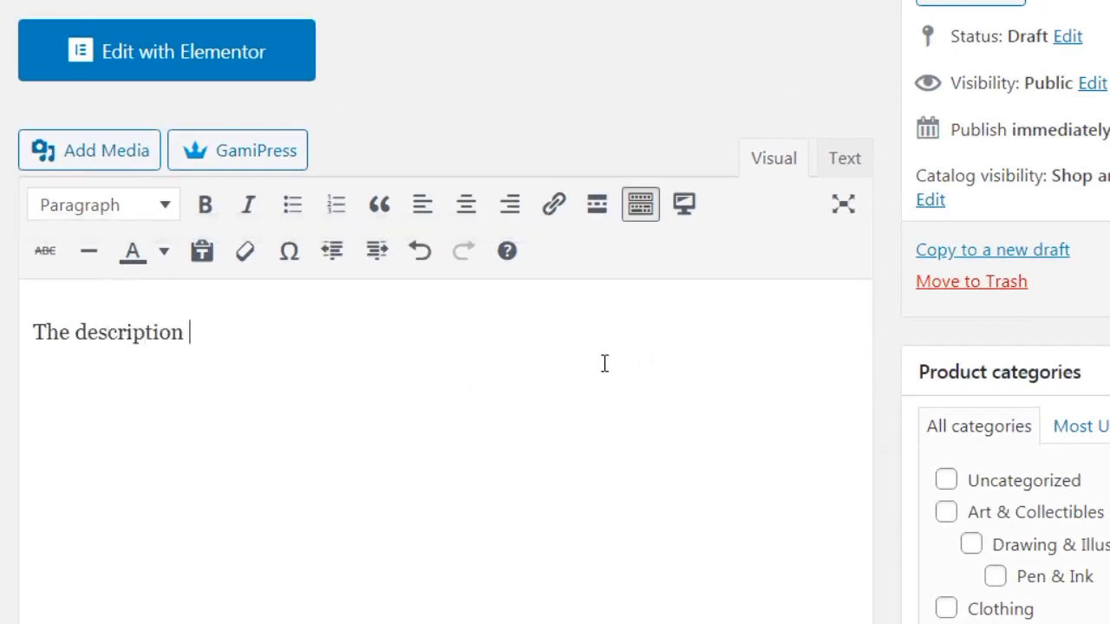
text(of the Membership )
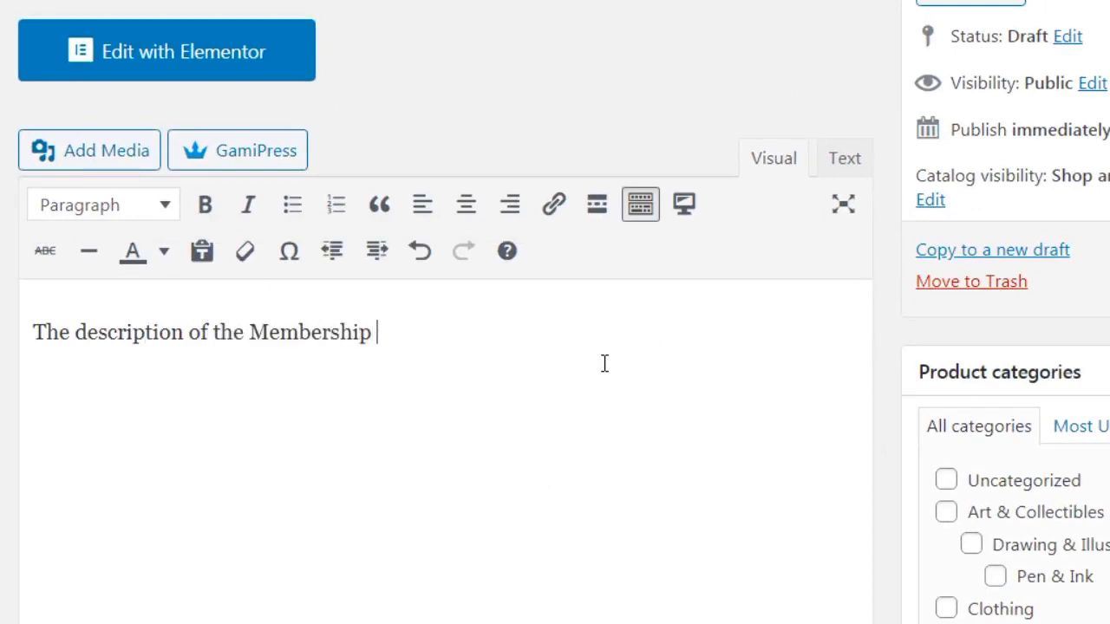
text(plan and the benef)
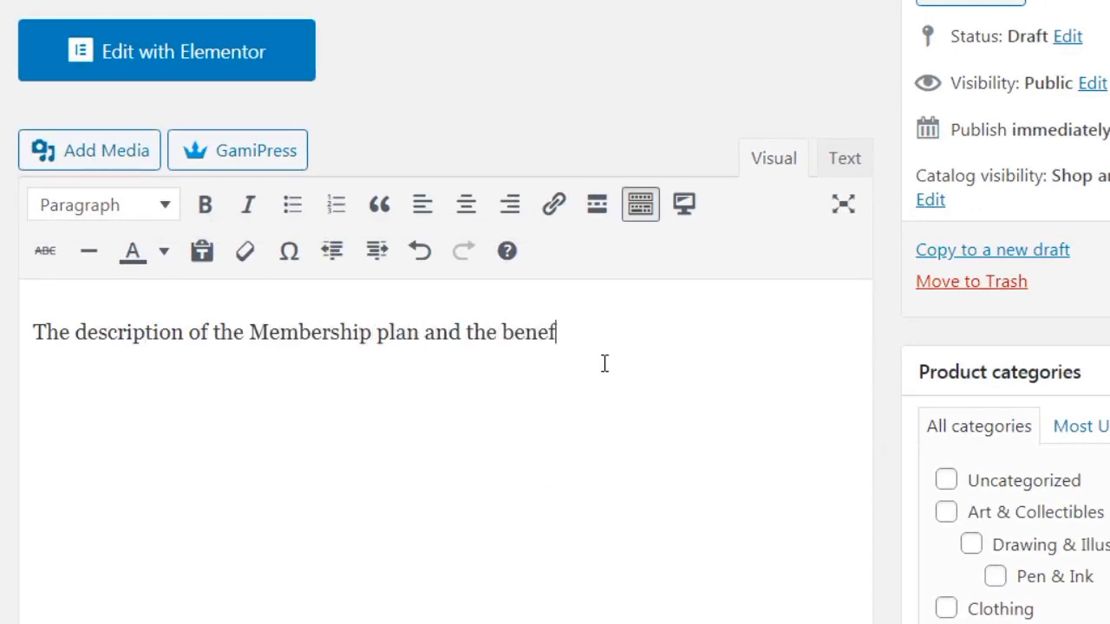
text(its of what people get)
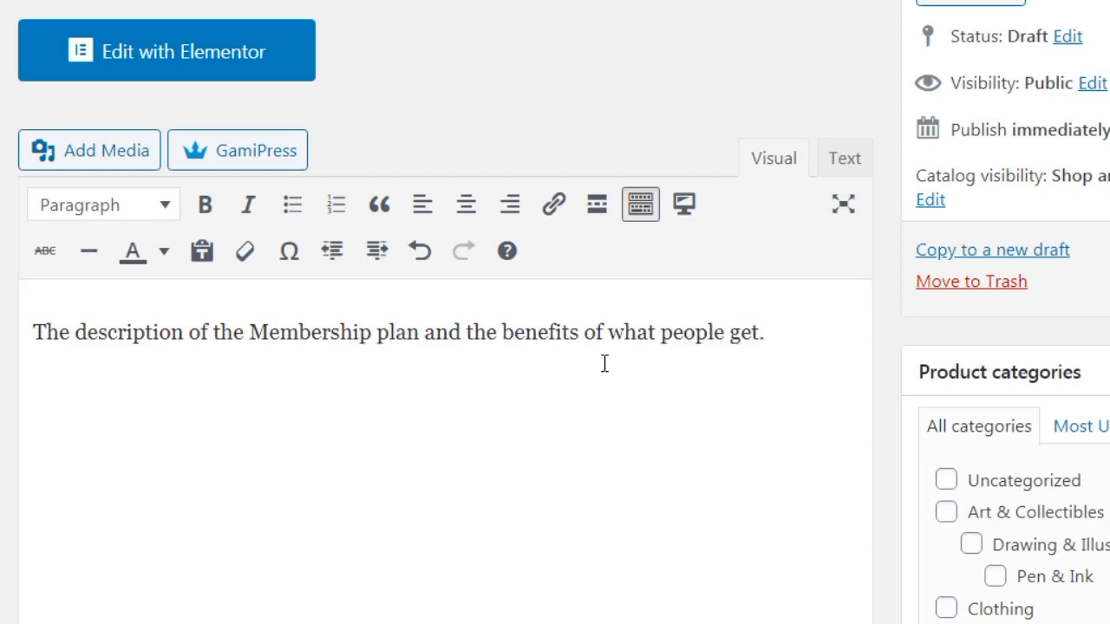
Start a new product category and enter "Membership plans" as its name.
scroll(555, 347, down, 4)
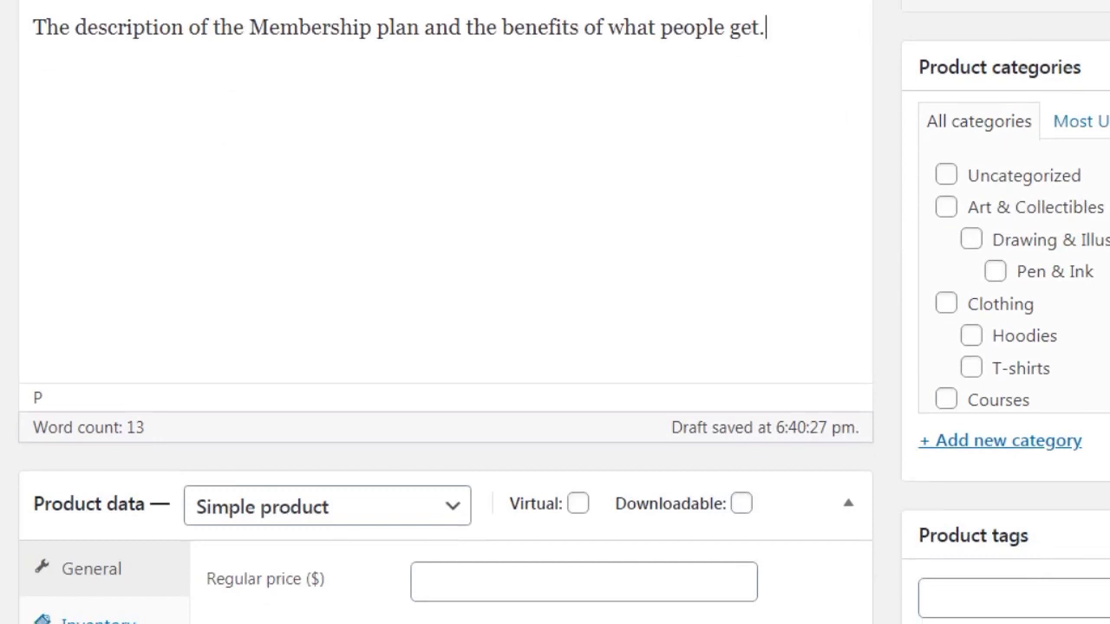
scroll(555, 312, down, 1)
scroll(555, 312, up, 1)
click(1041, 444)
text(Members)
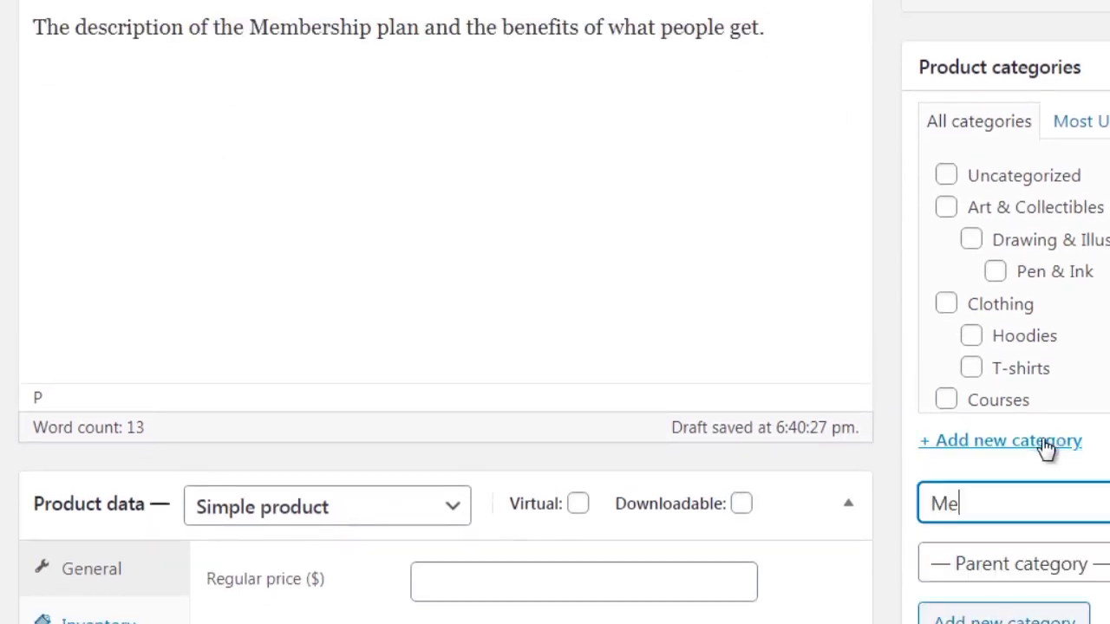
text(hip plans)
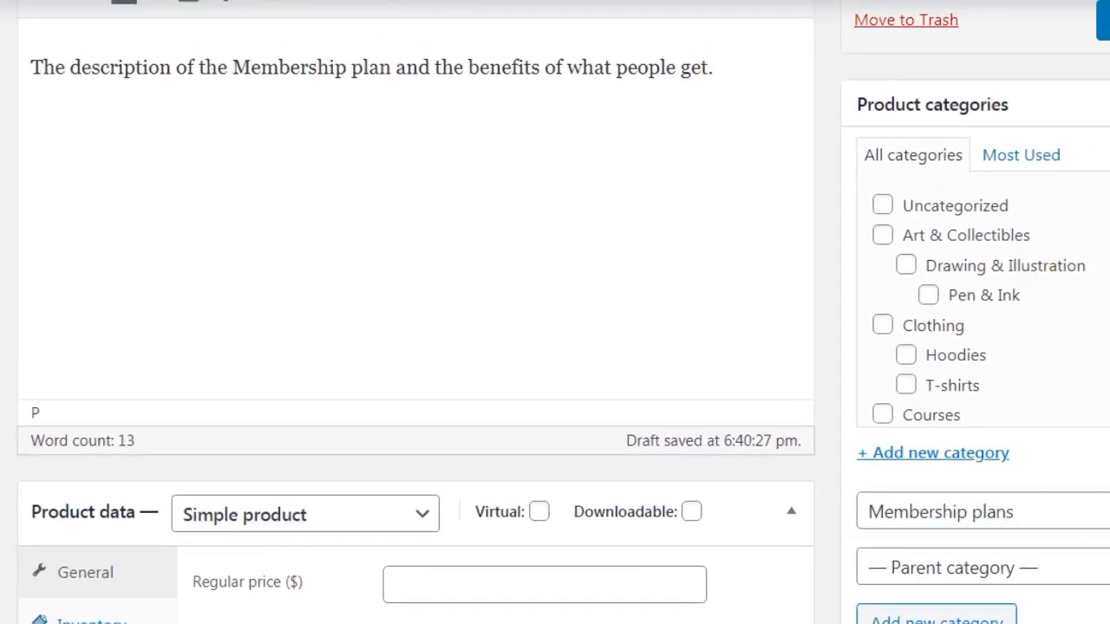
Keep the product type as Simple product and mark the product as virtual.
scroll(983, 250, down, 5)
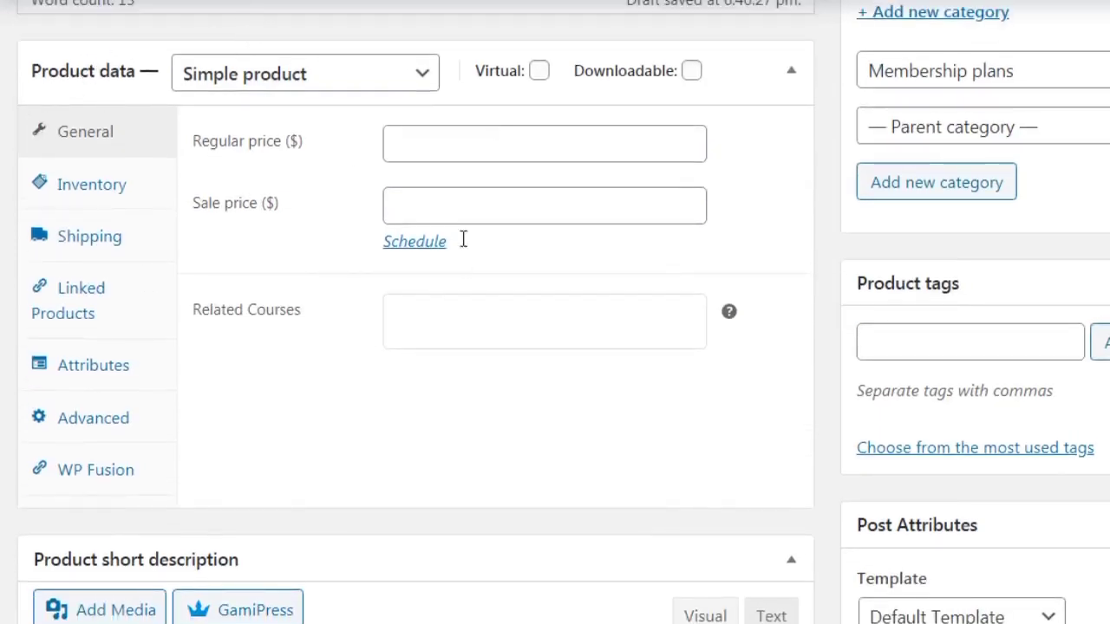
click(288, 79)
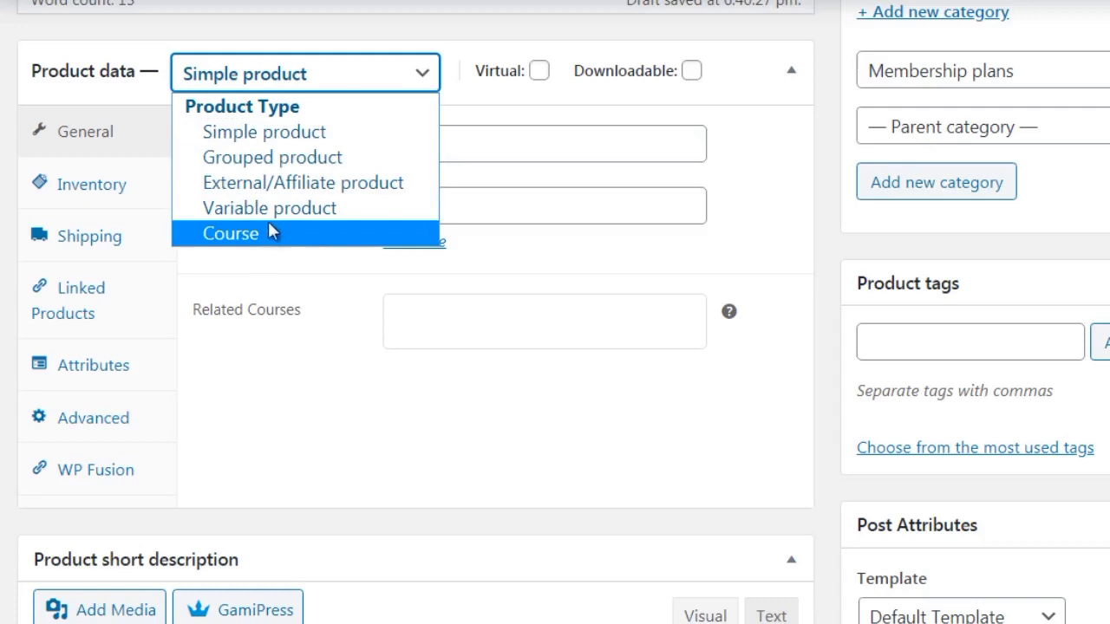
click(299, 139)
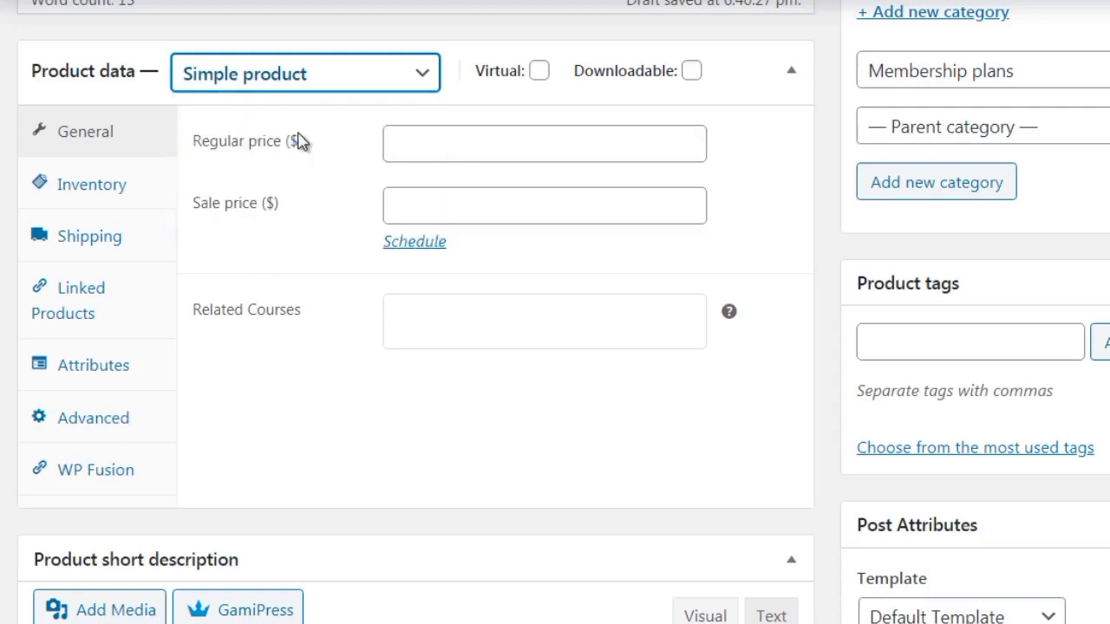
click(537, 76)
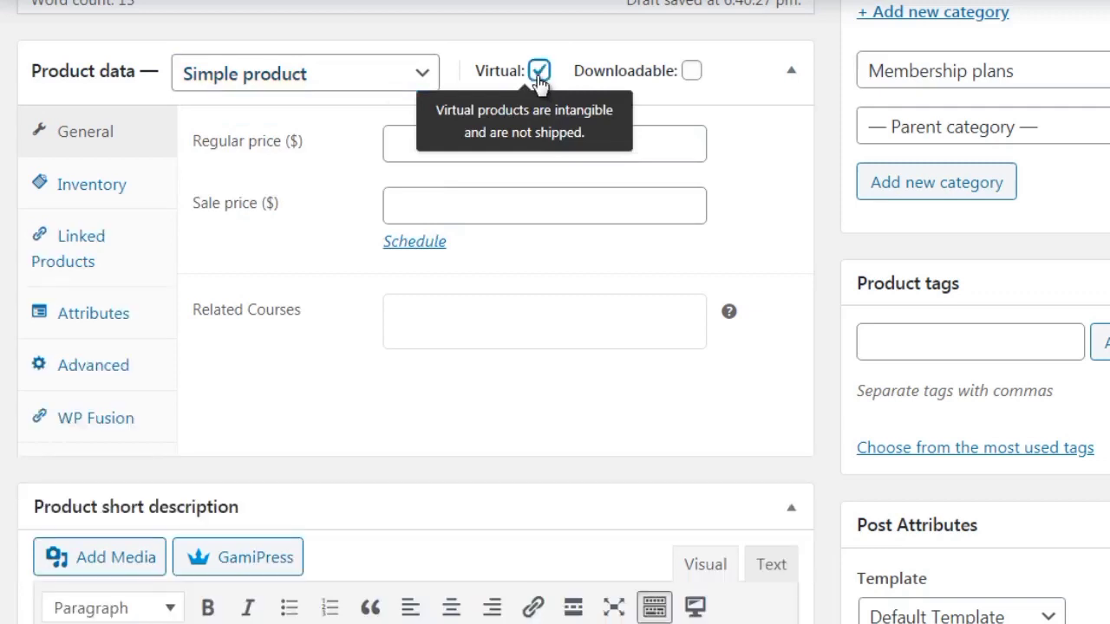
Set the product's regular price to $197 and its sale price to $97.
click(419, 142)
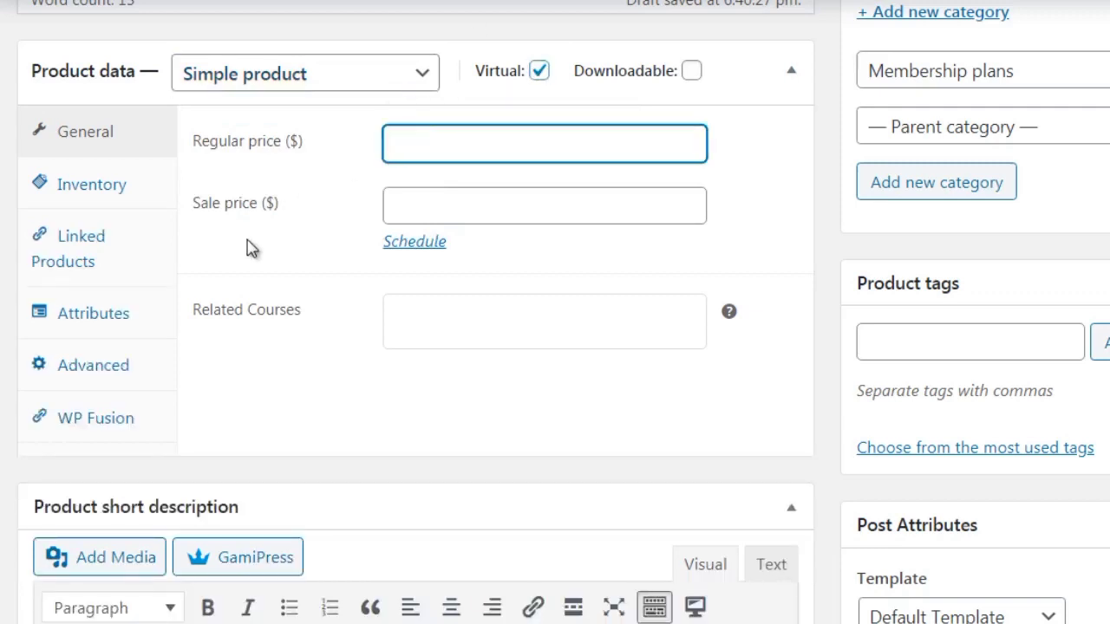
text(`1)
key(BackSpace)
key(BackSpace)
text(197)
key(Tab)
text(97)
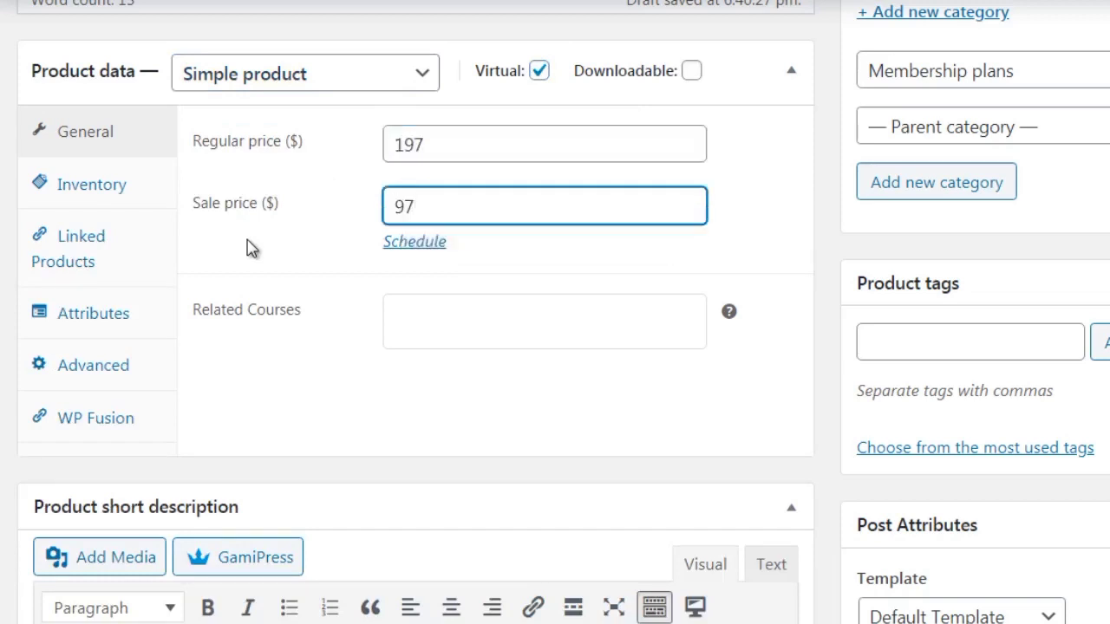
click(185, 208)
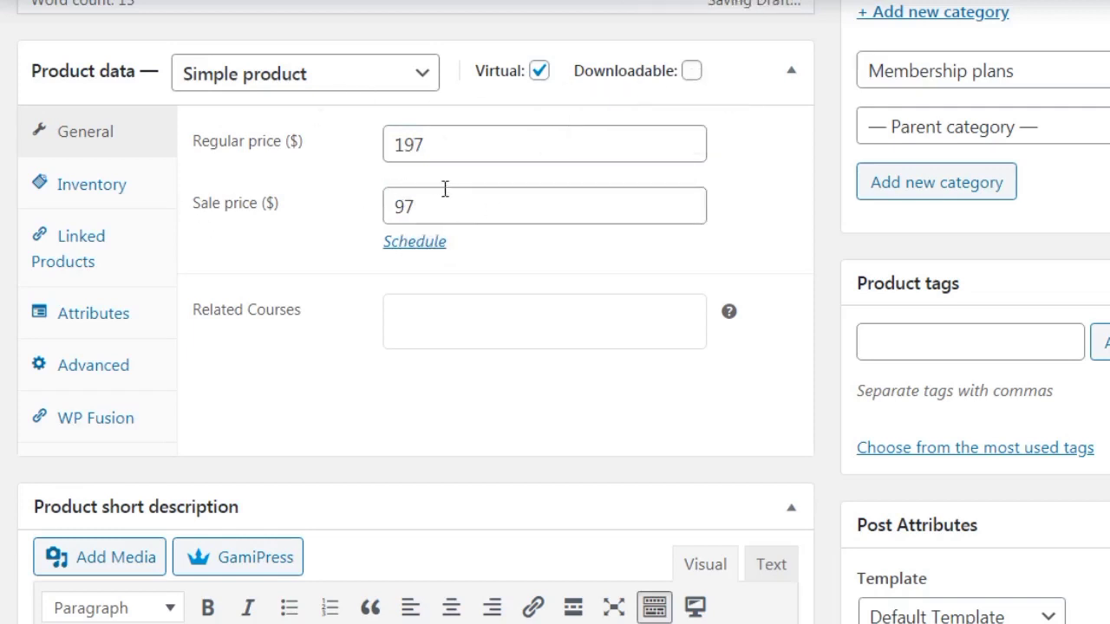
drag(446, 213, 388, 208)
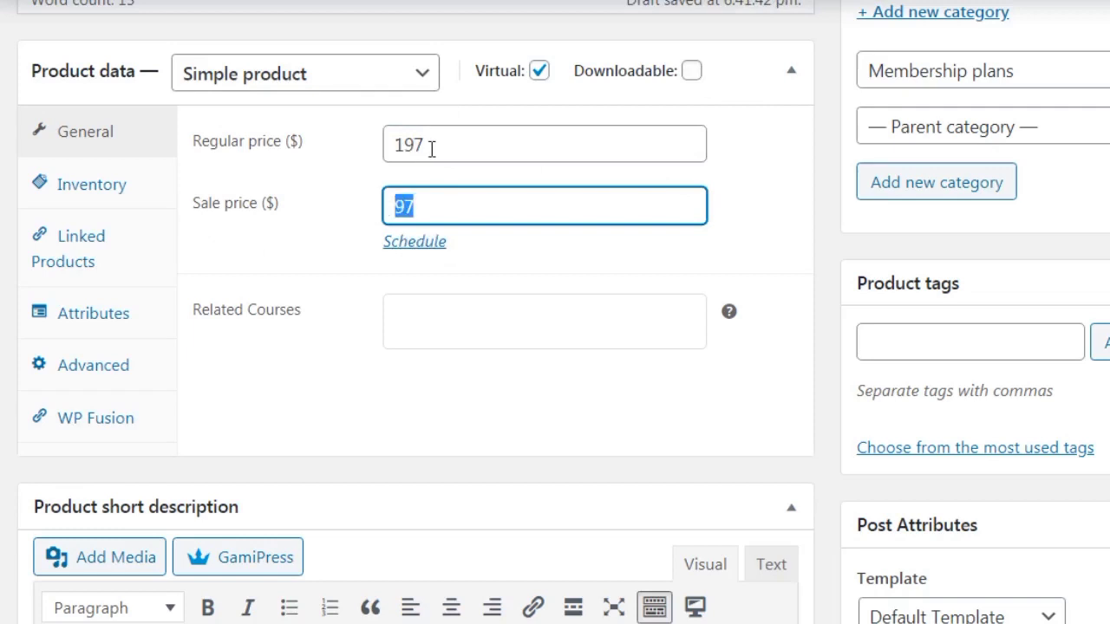
drag(431, 148, 379, 163)
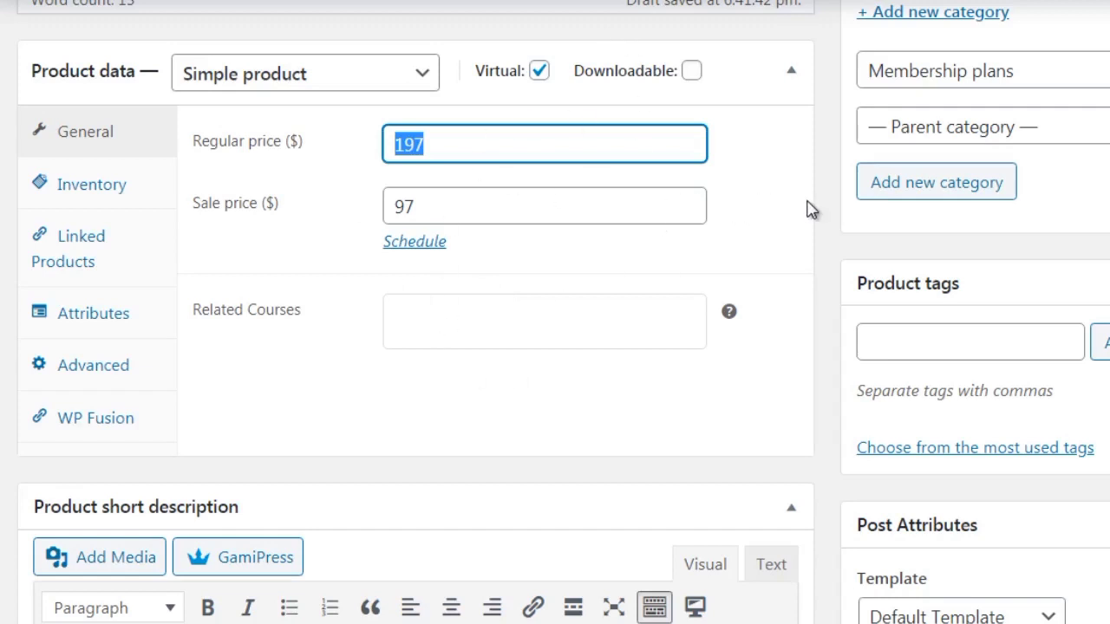
click(832, 210)
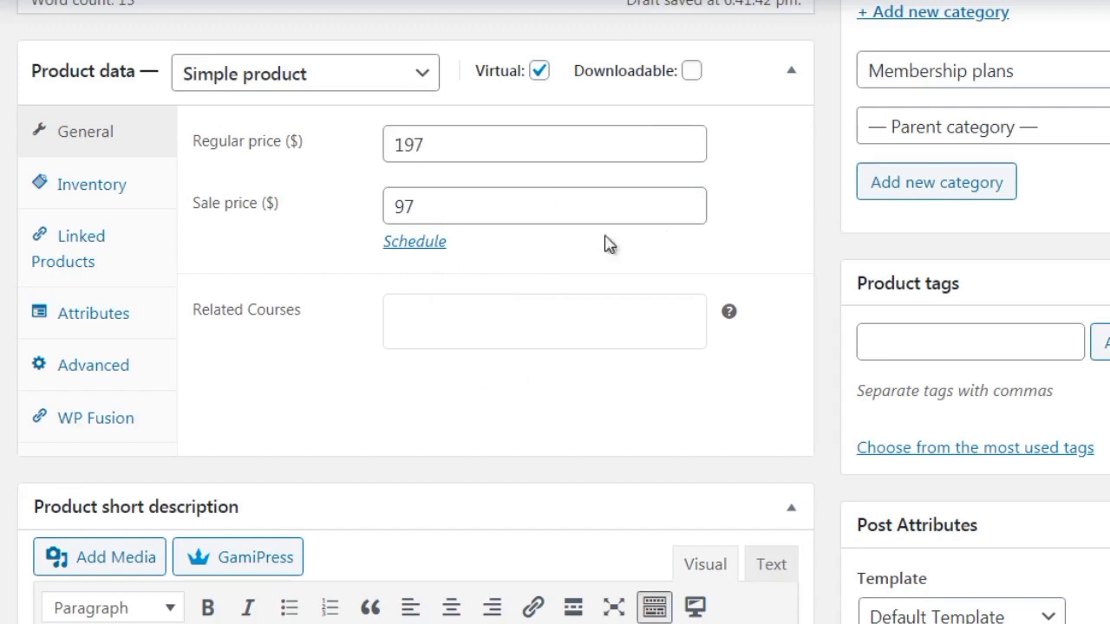
Look through the product's inventory, linked products and attributes settings.
click(140, 198)
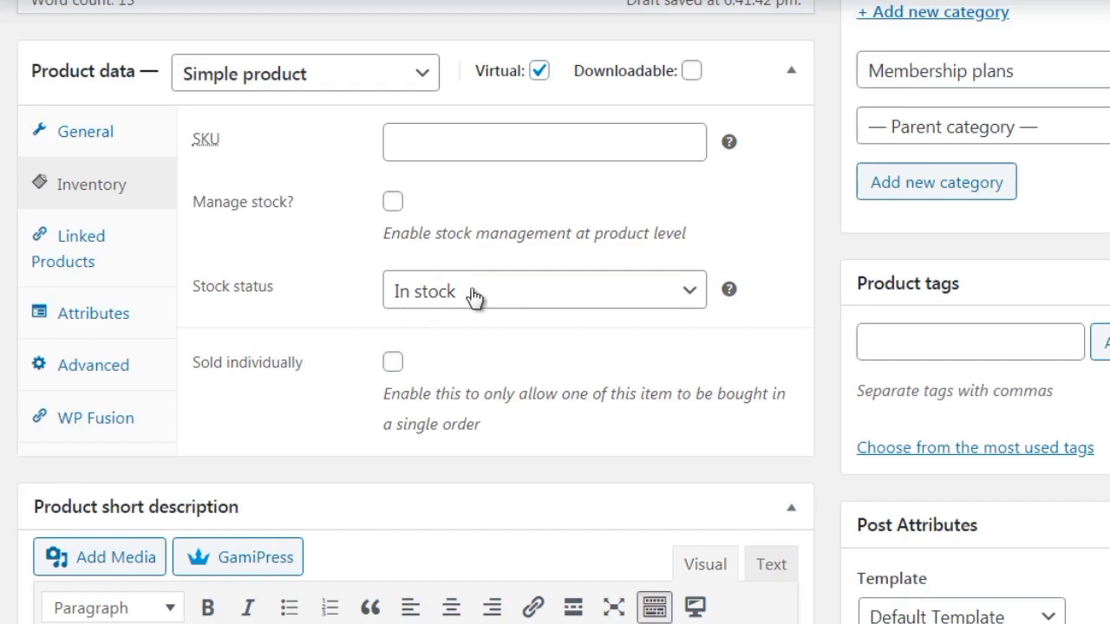
click(121, 256)
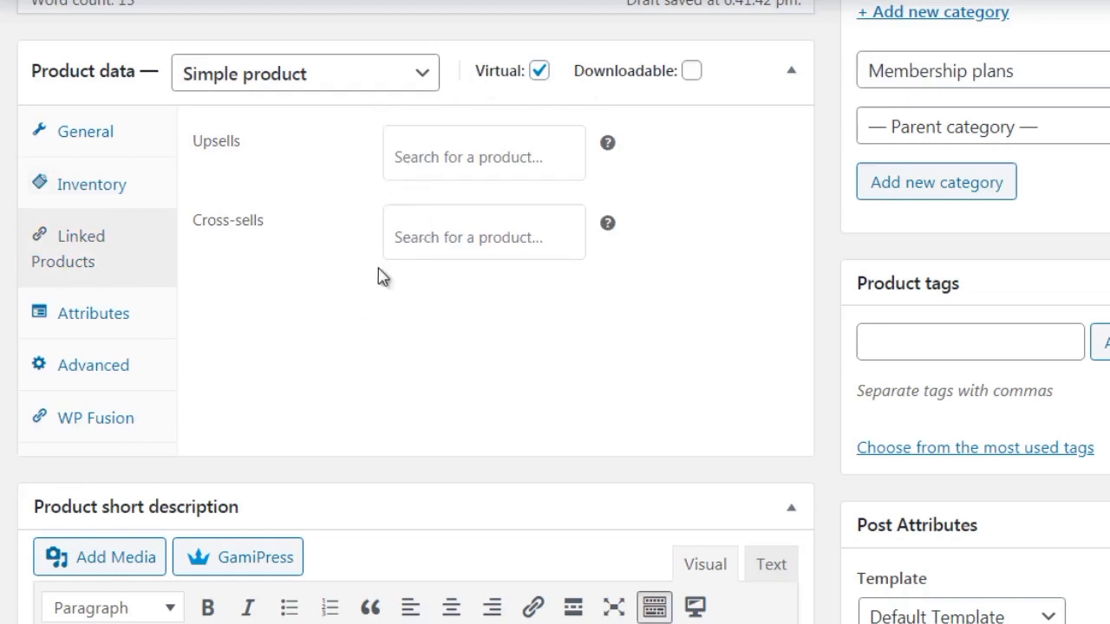
click(160, 327)
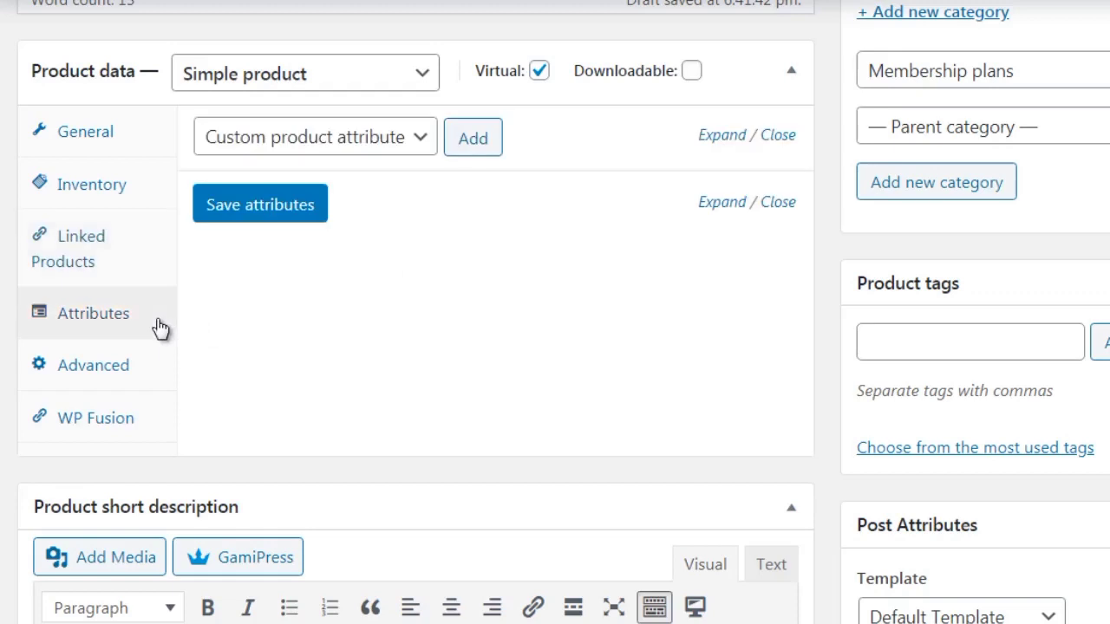
Review the product's advanced settings and leave the purchase note empty.
click(160, 374)
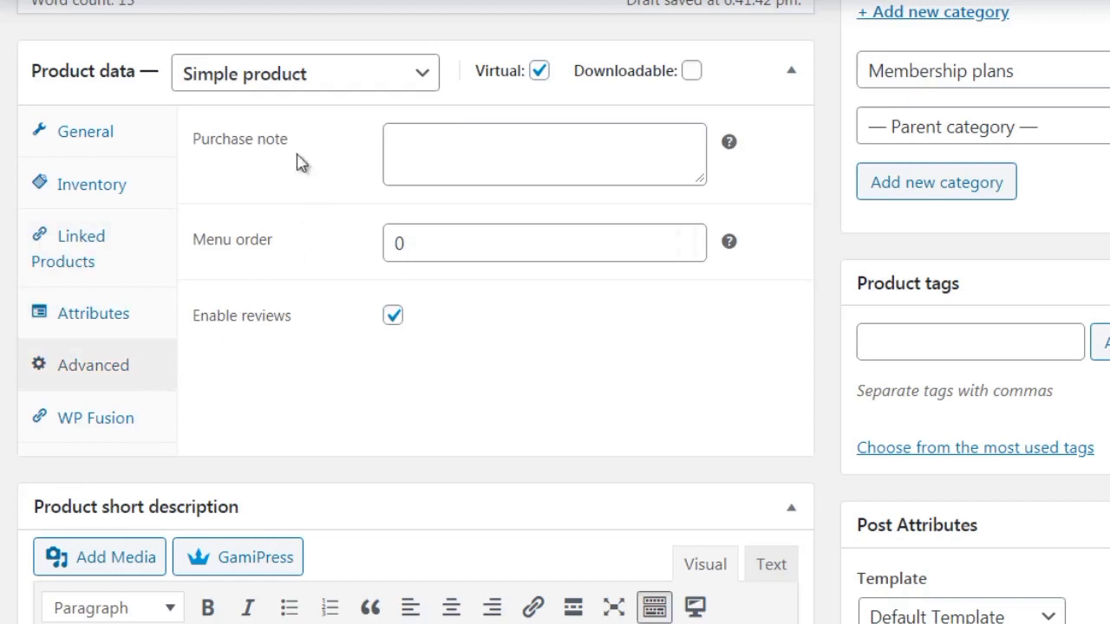
click(442, 156)
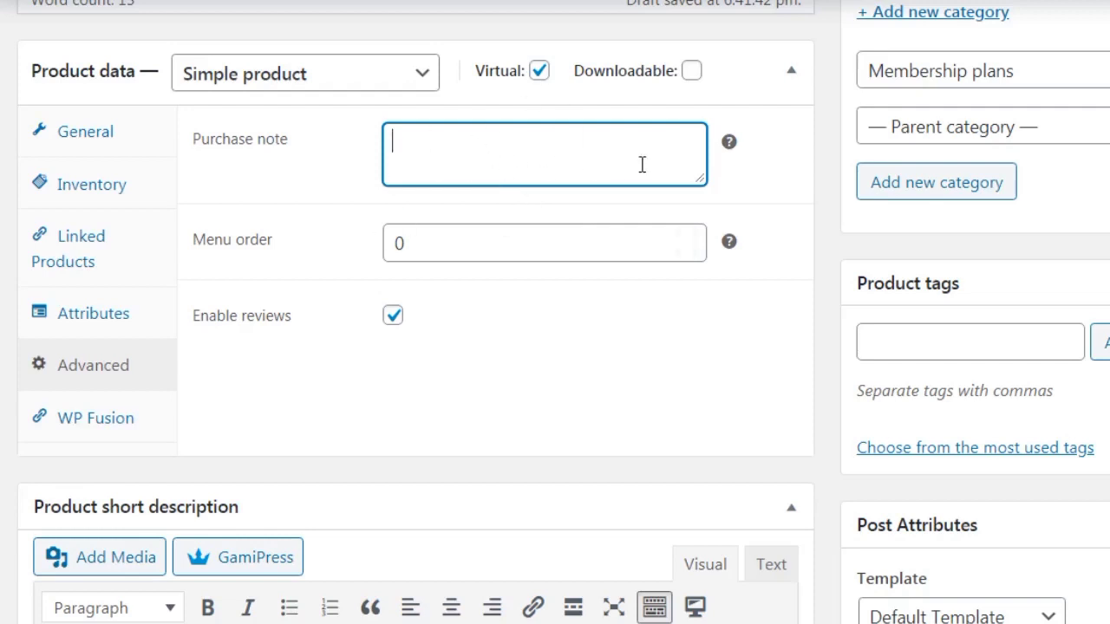
Copy the full text of the product's main description into the product short description.
scroll(755, 79, up, 5)
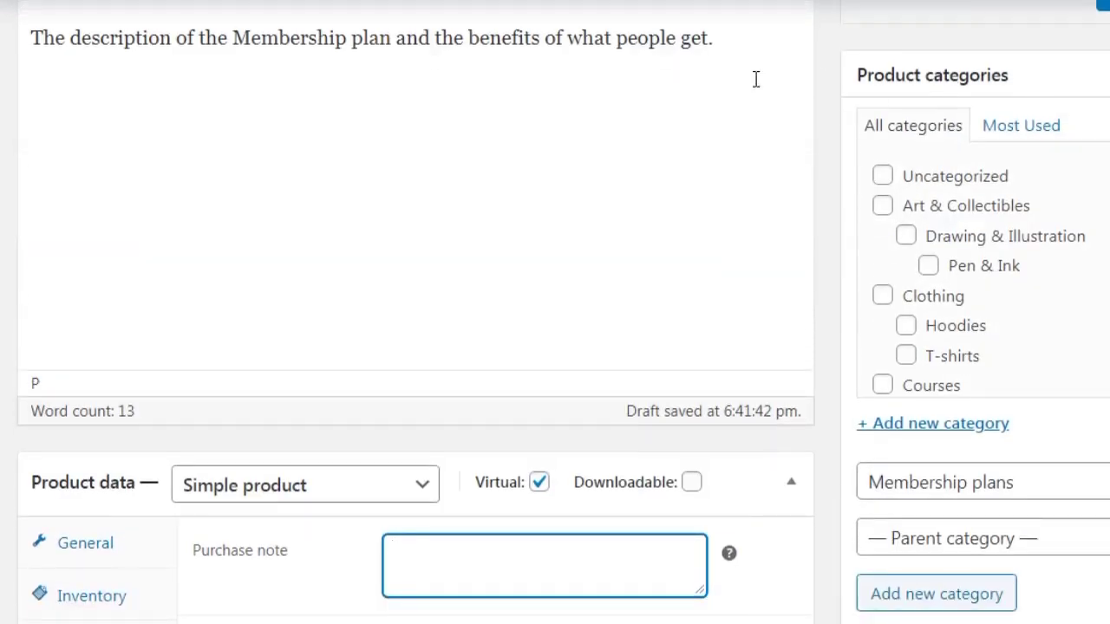
click(756, 79)
key(ctrl+a)
key(ctrl+c)
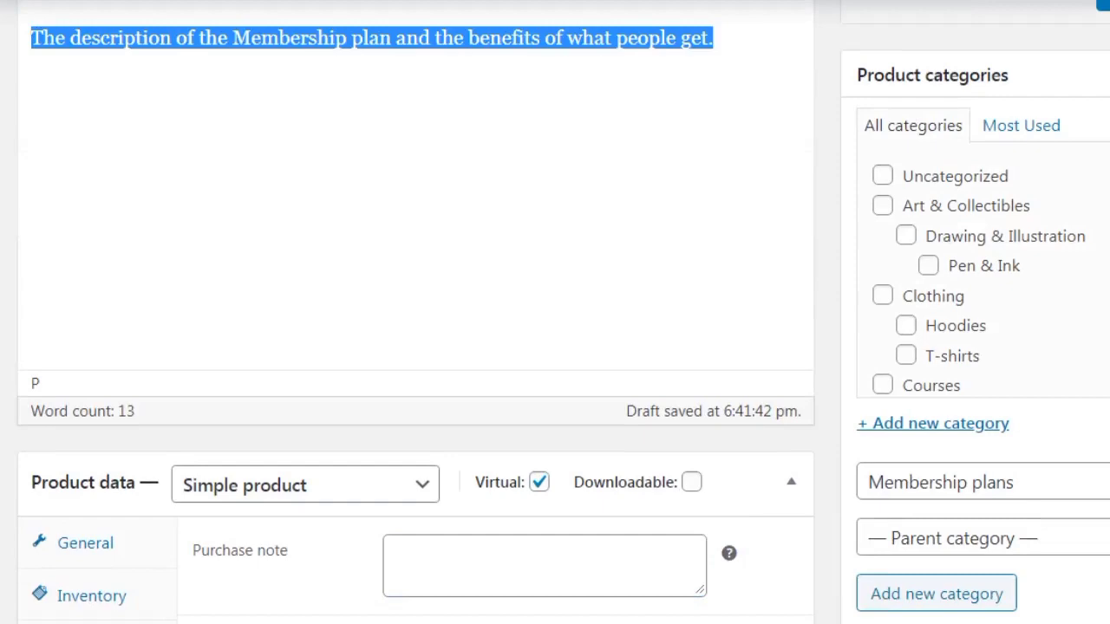
scroll(416, 312, up, 3)
scroll(416, 312, down, 12)
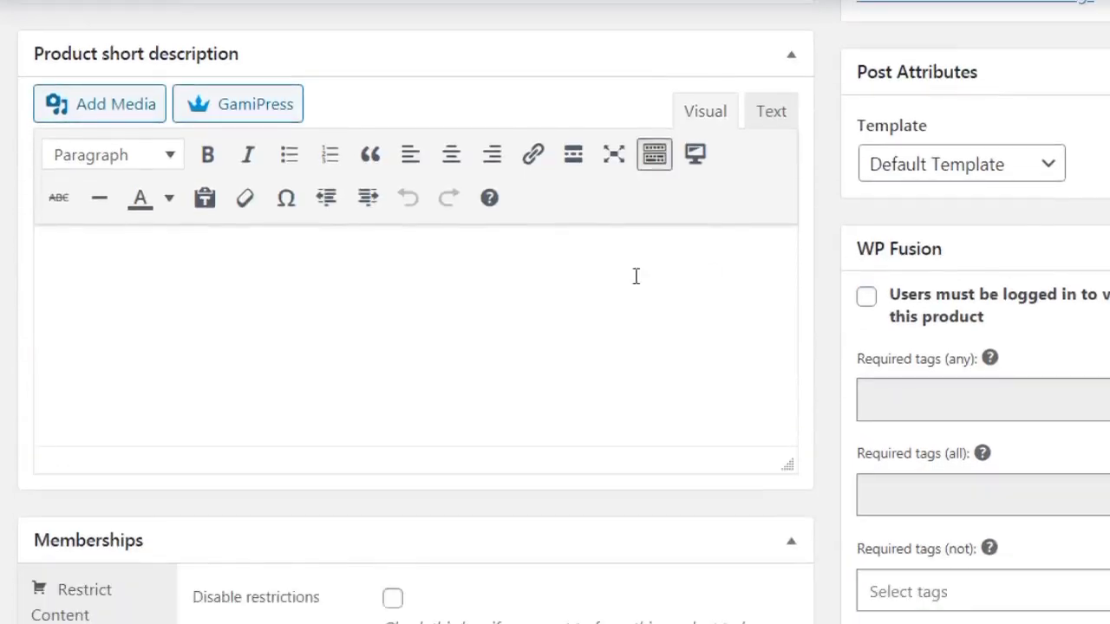
click(570, 342)
key(ctrl+v)
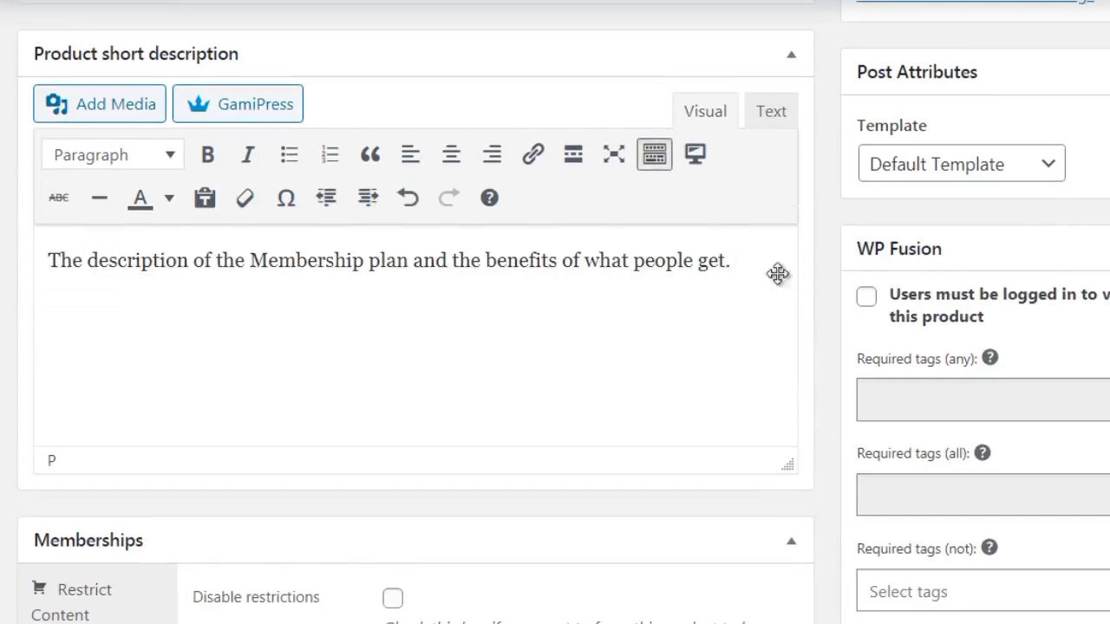
In the product's membership content restrictions, select the Premium - $97 one time fee (all access pass) rule and keep its plan.
scroll(1034, 177, down, 3)
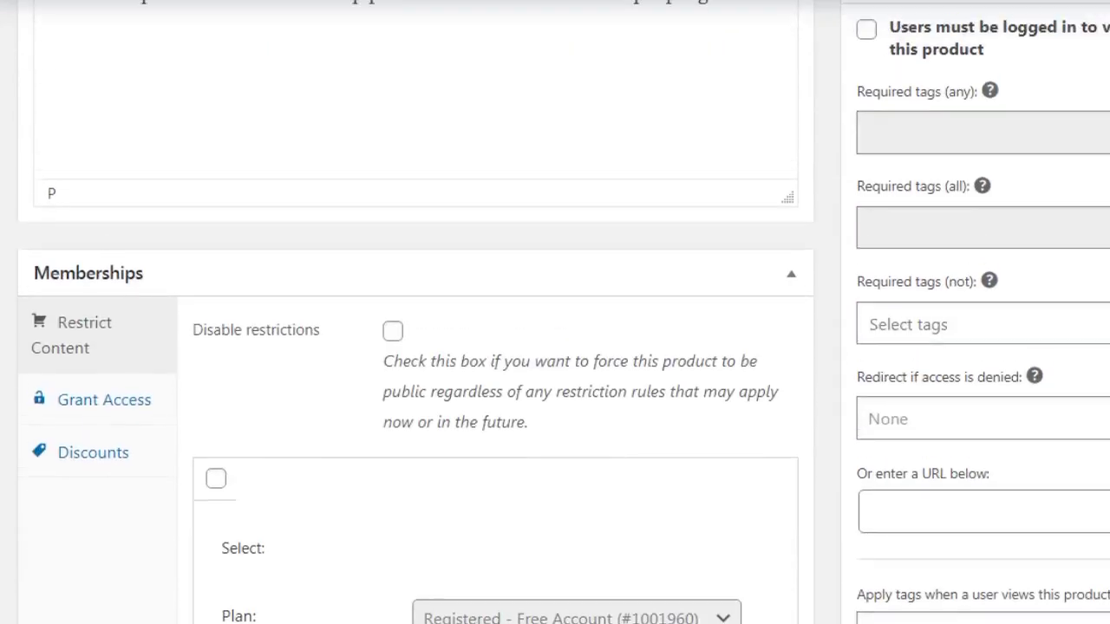
scroll(1034, 177, up, 2)
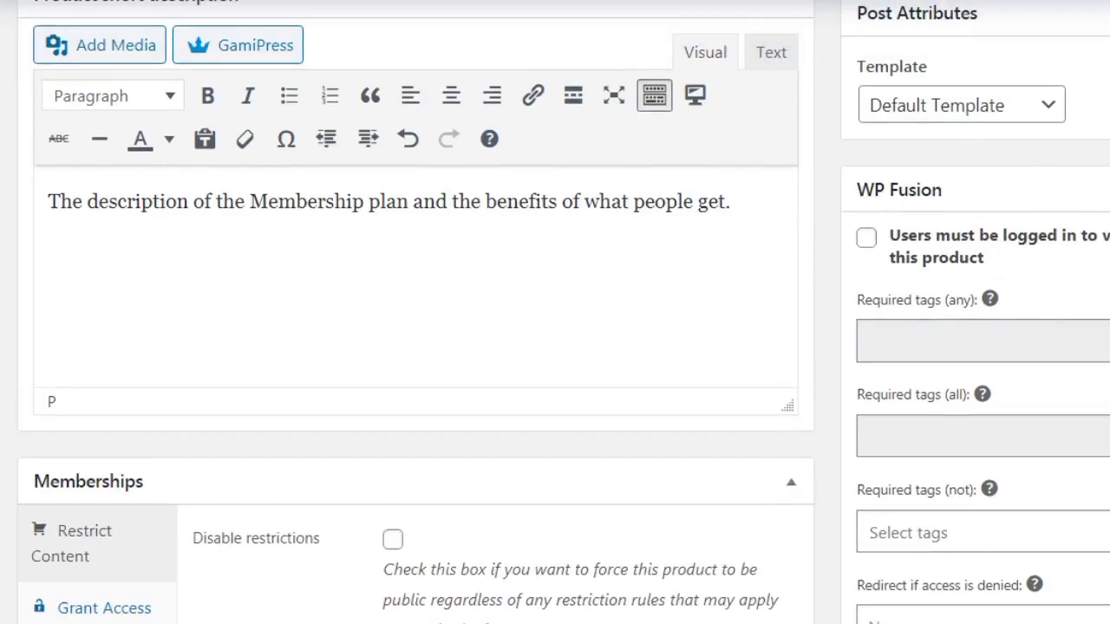
scroll(555, 312, down, 3)
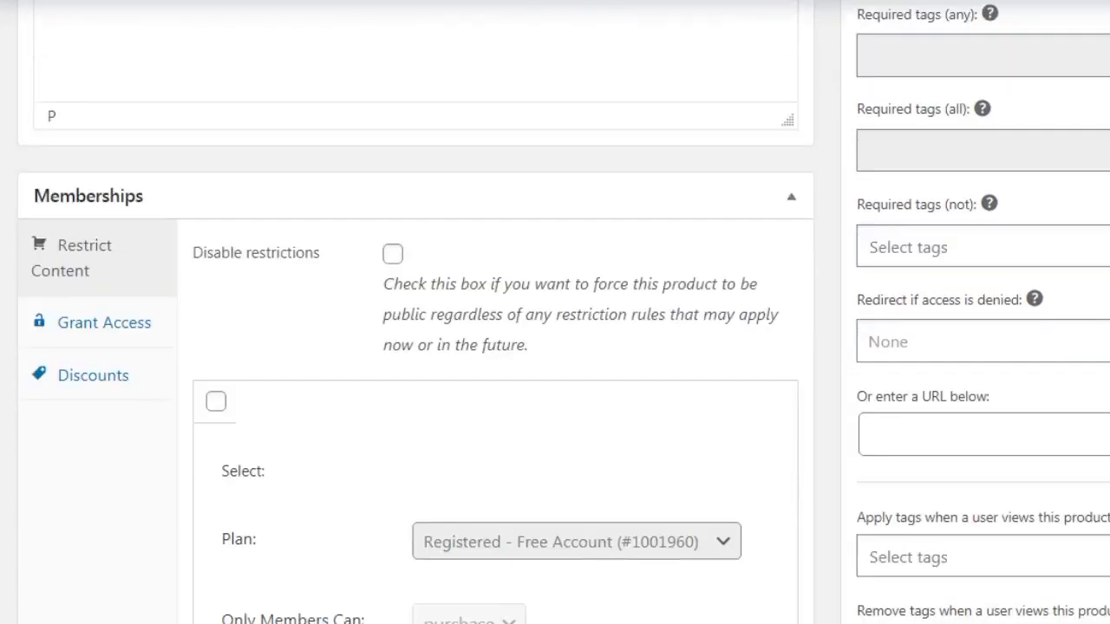
scroll(411, 141, down, 2)
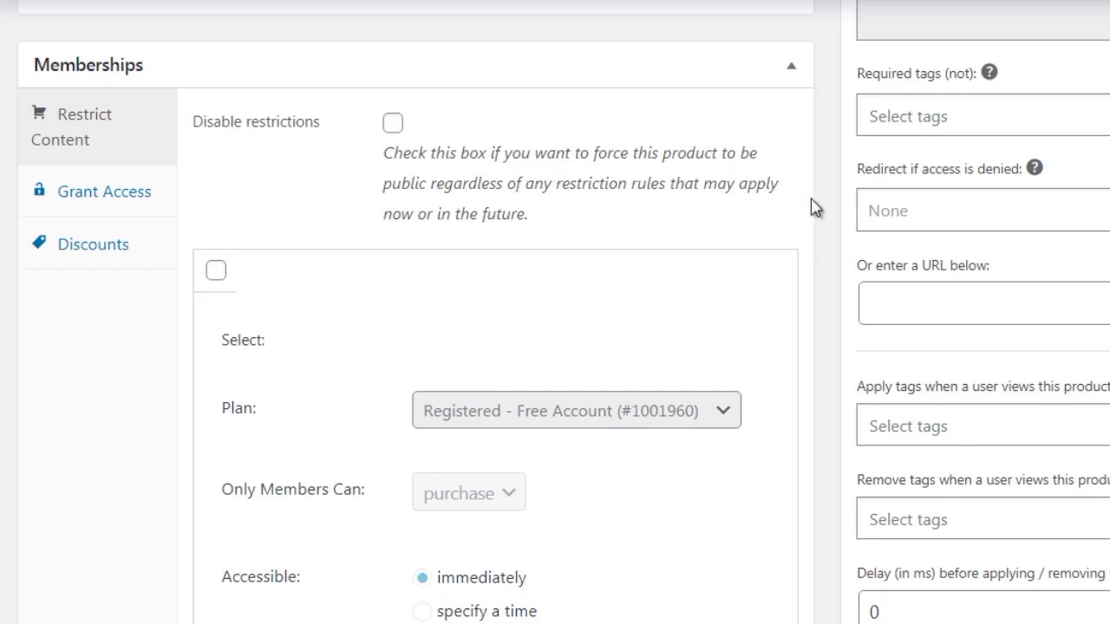
scroll(815, 208, down, 2)
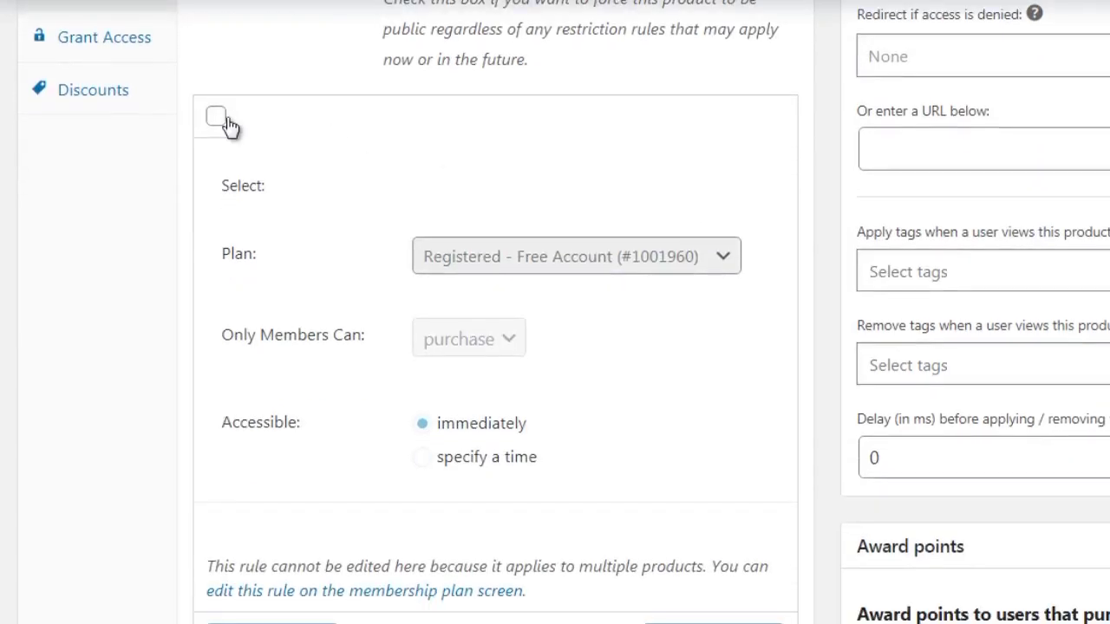
click(216, 119)
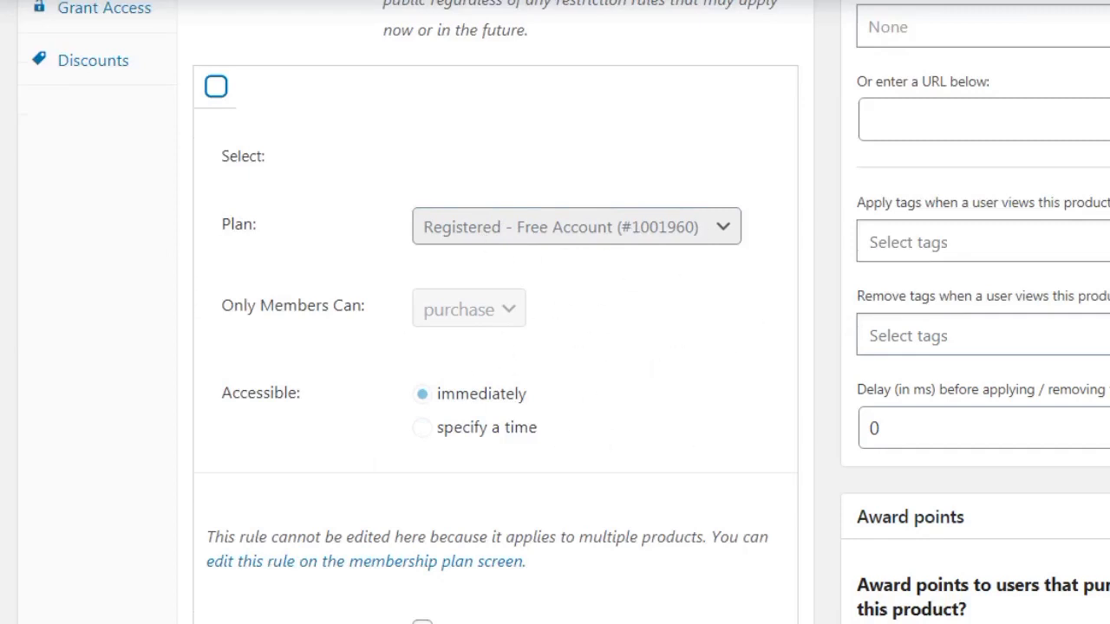
scroll(555, 312, down, 2)
scroll(555, 312, down, 3)
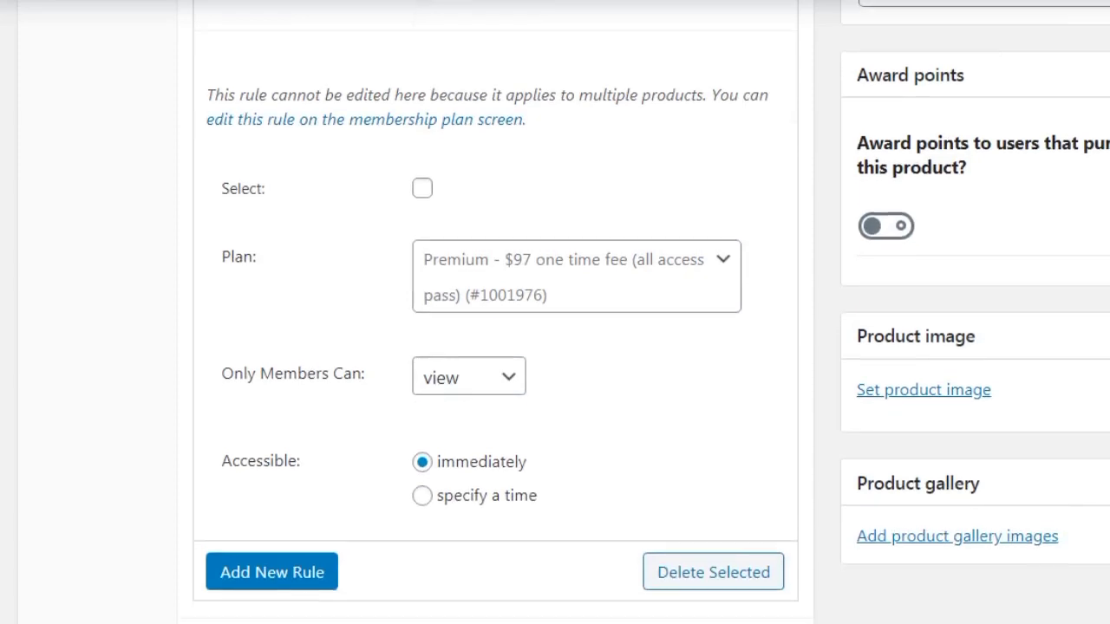
click(422, 188)
click(437, 276)
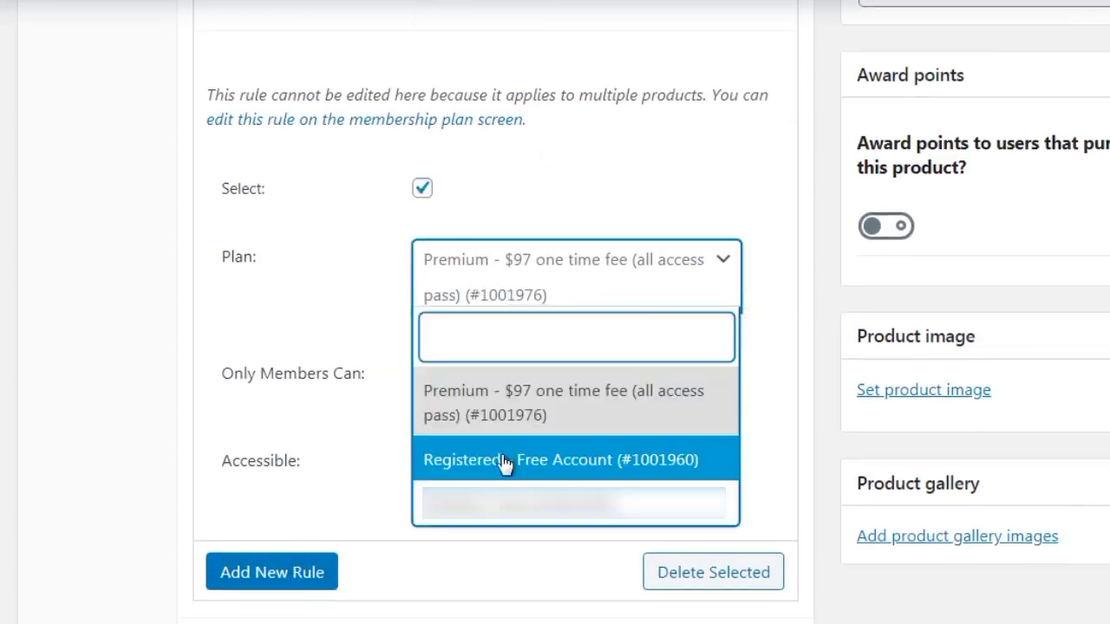
click(349, 281)
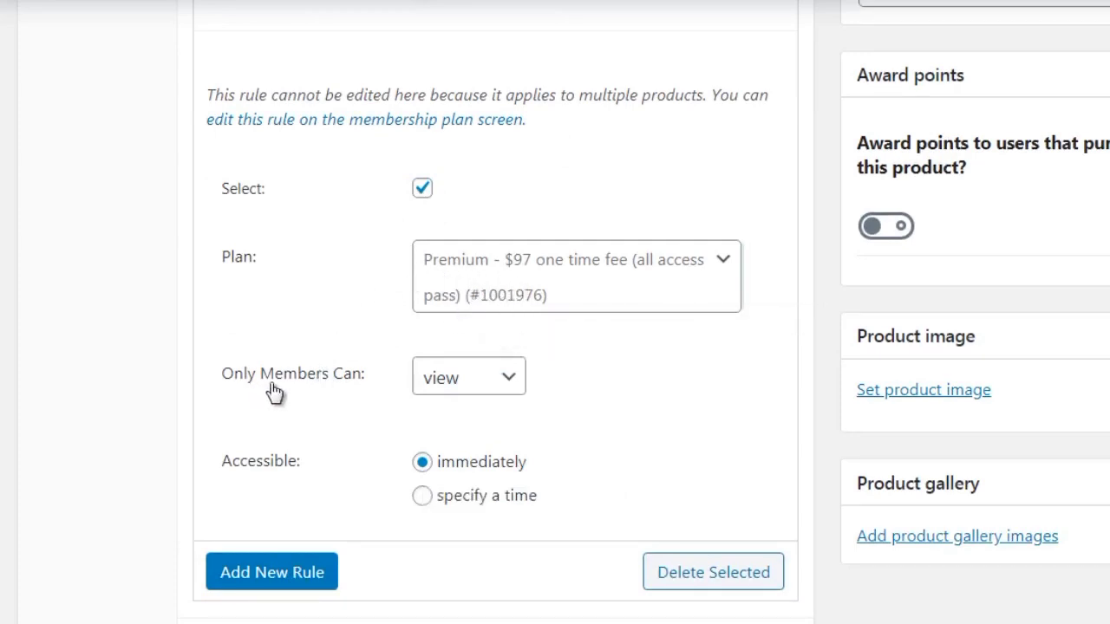
Try purchase as what only members can do in the Premium rule, and return it to view.
click(453, 387)
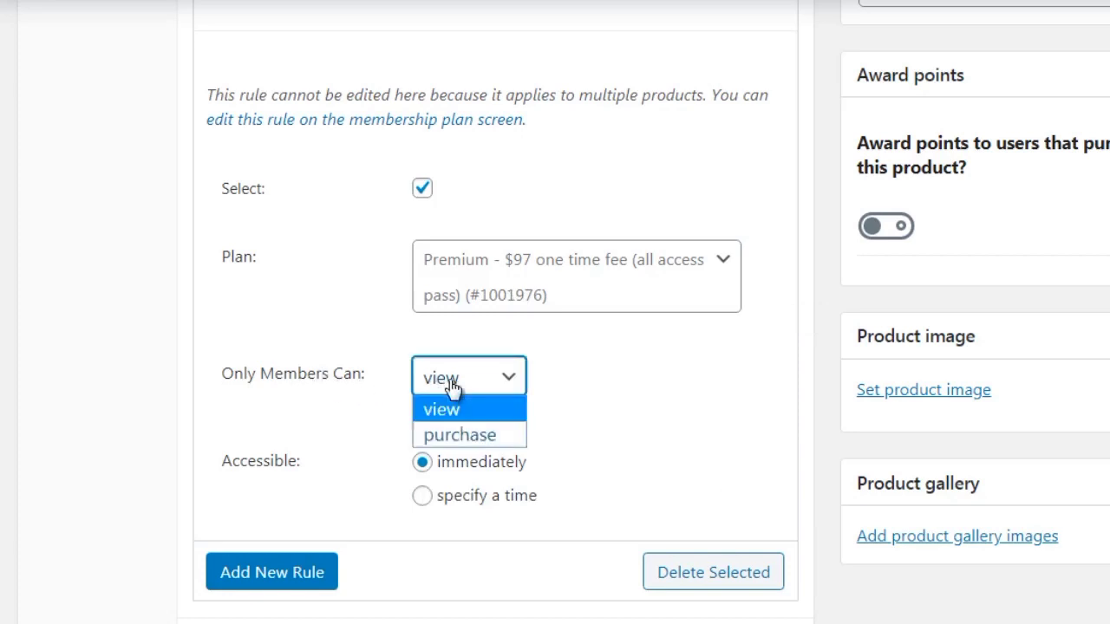
click(460, 436)
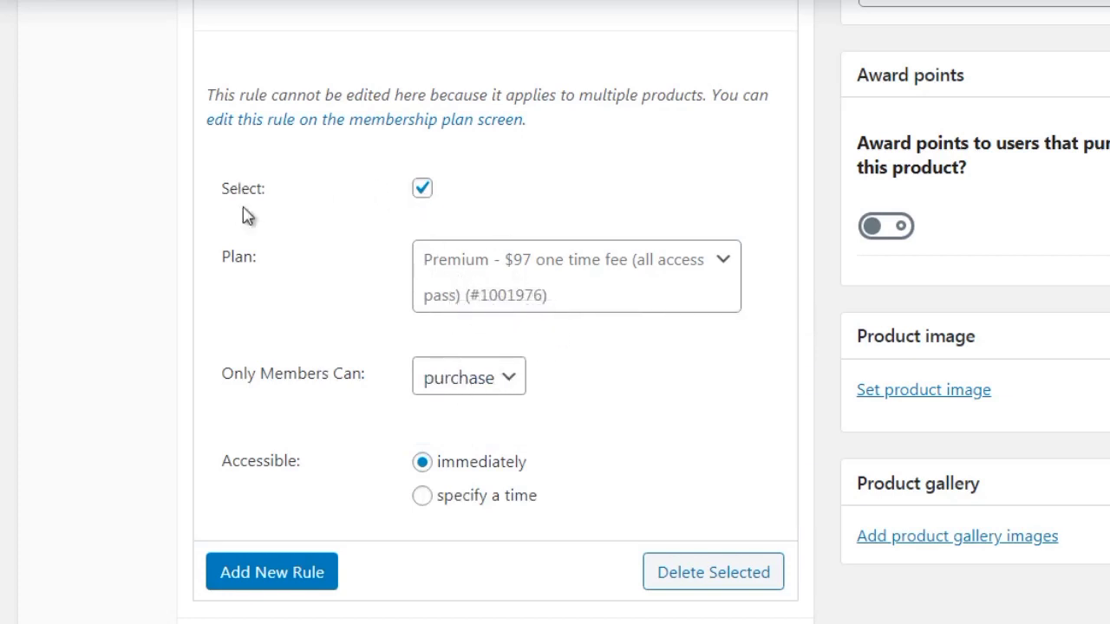
click(476, 380)
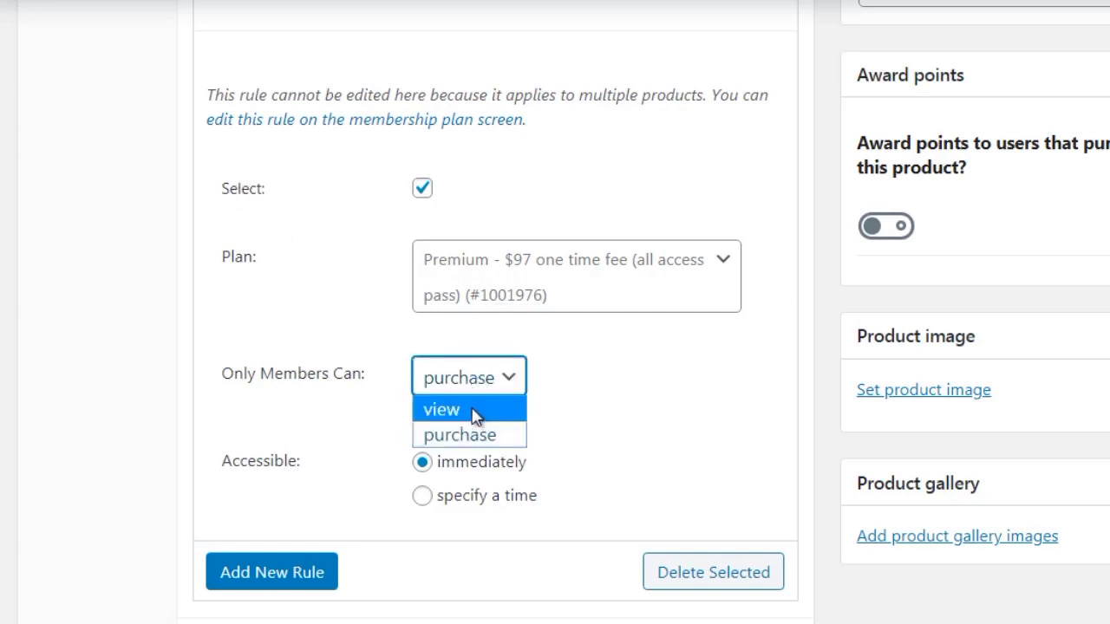
click(475, 410)
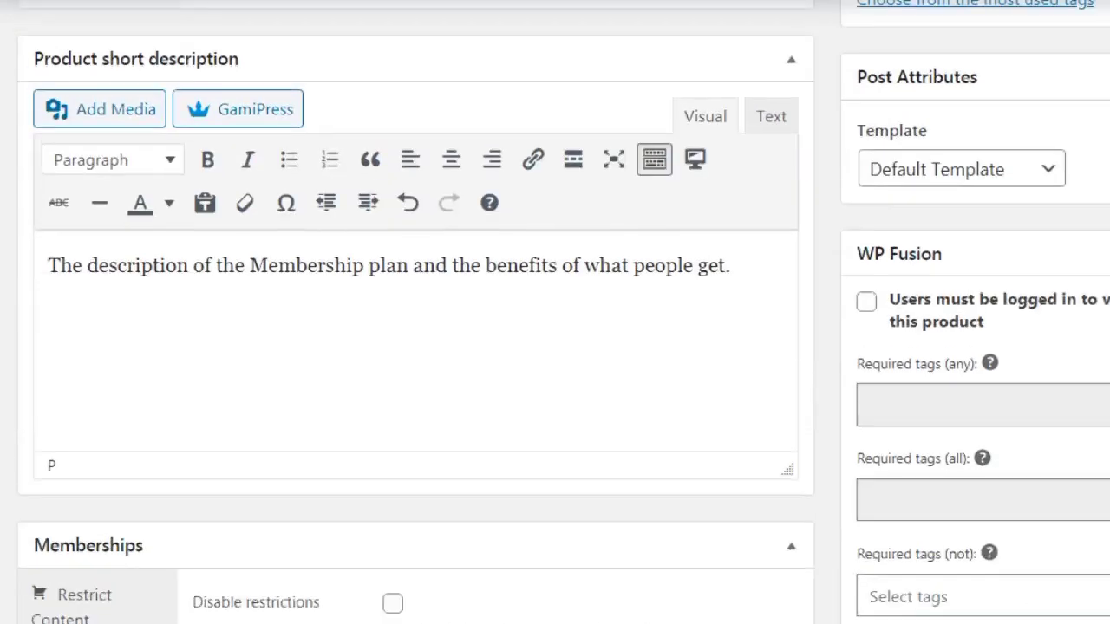
Try enabling a custom viewing restricted message for the product, and disable it again.
scroll(555, 313, down, 5)
scroll(555, 312, down, 2)
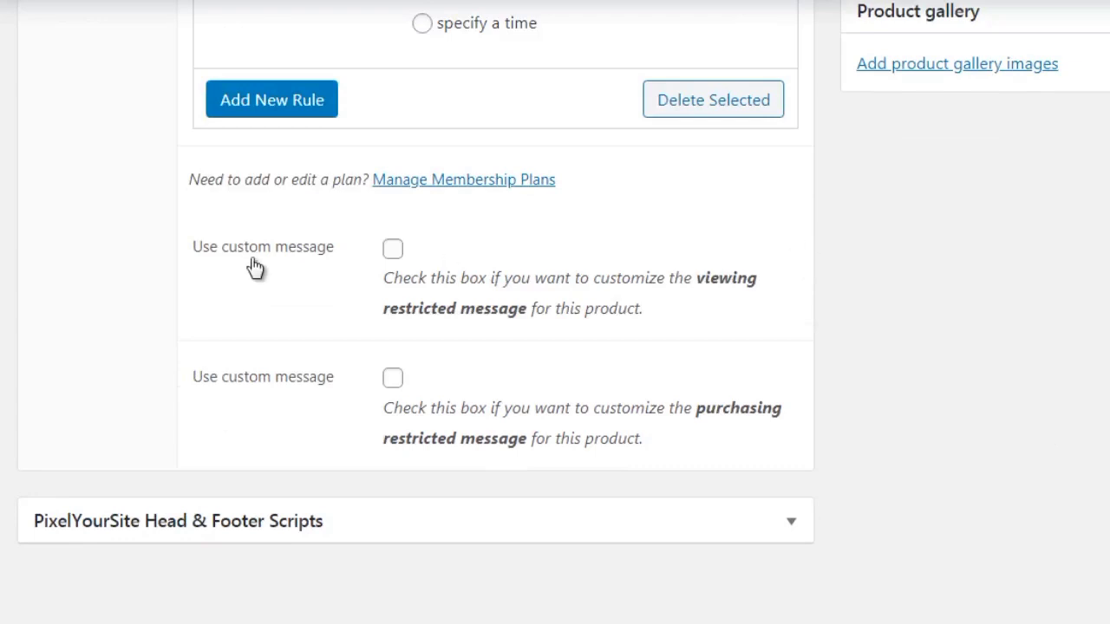
click(393, 251)
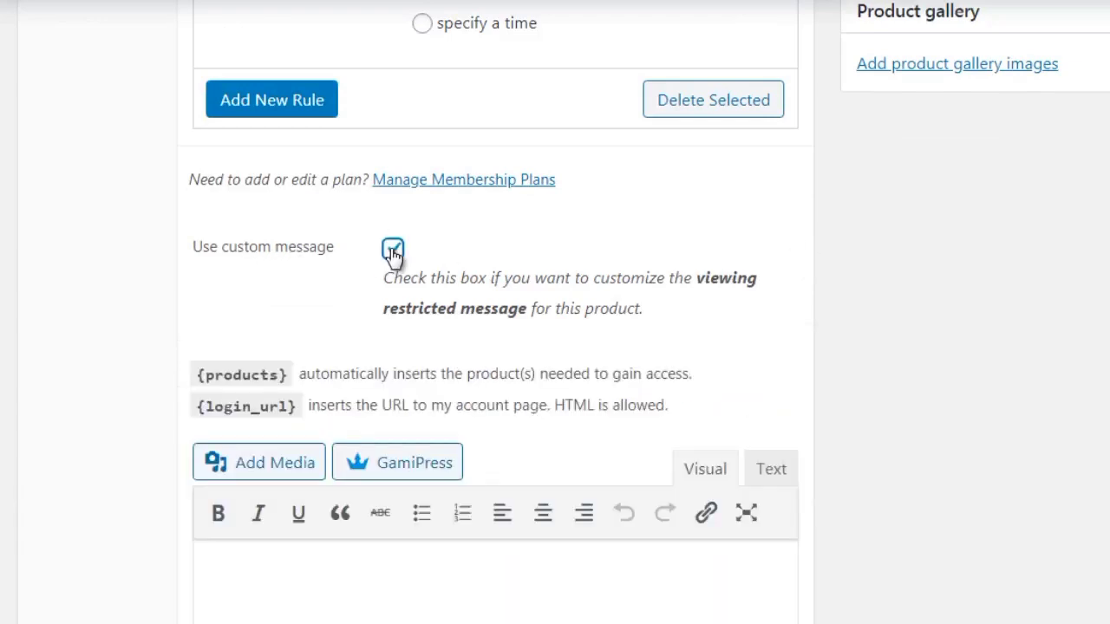
click(393, 251)
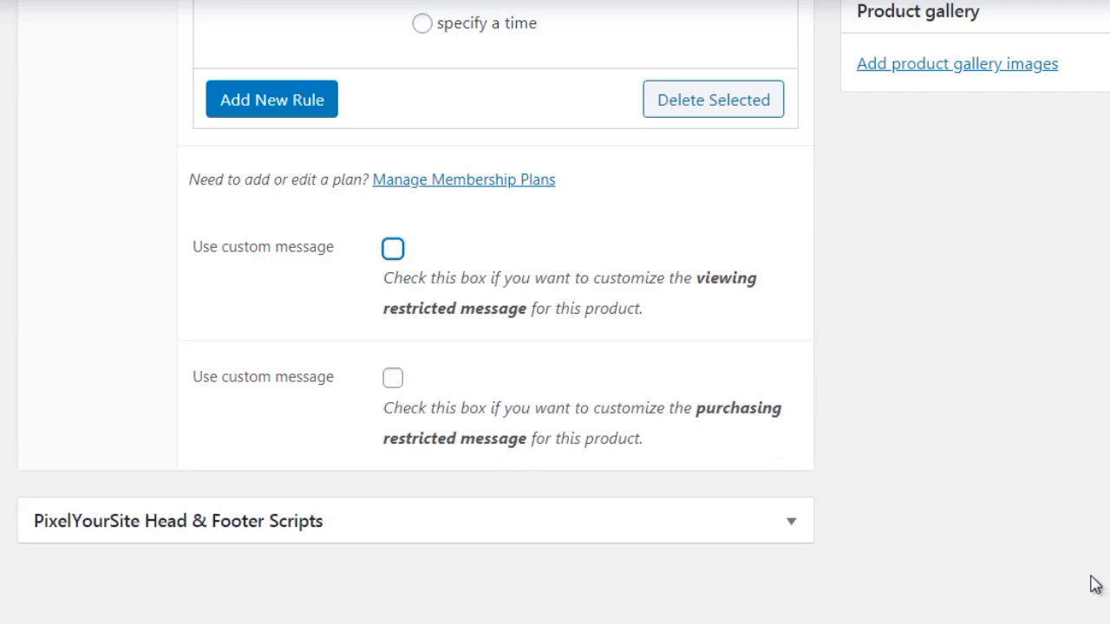
scroll(867, 533, up, 1)
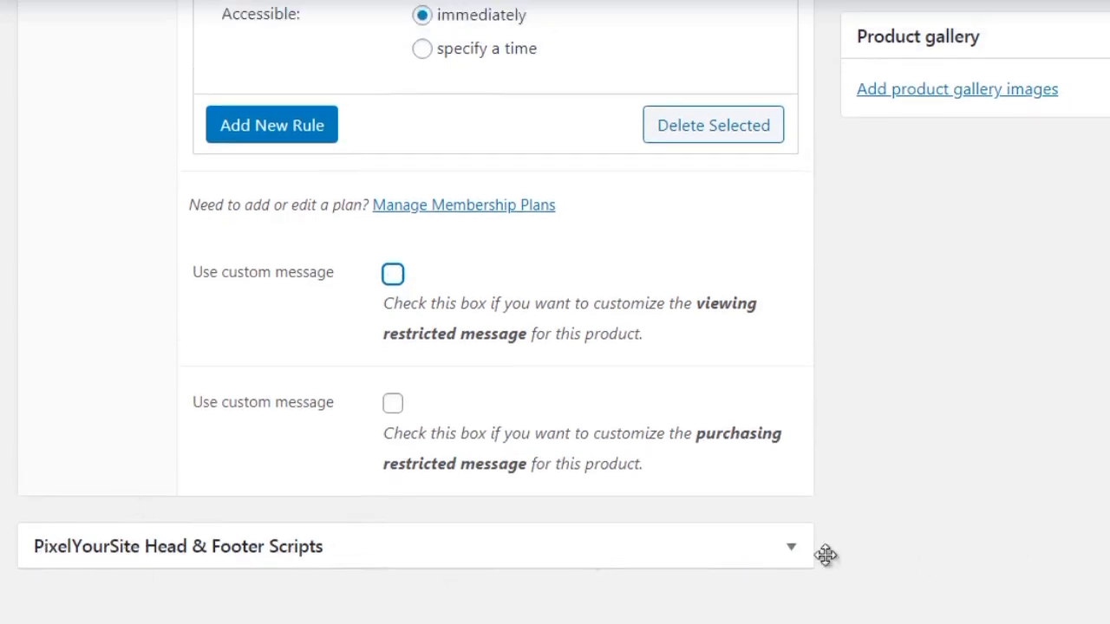
scroll(555, 312, up, 15)
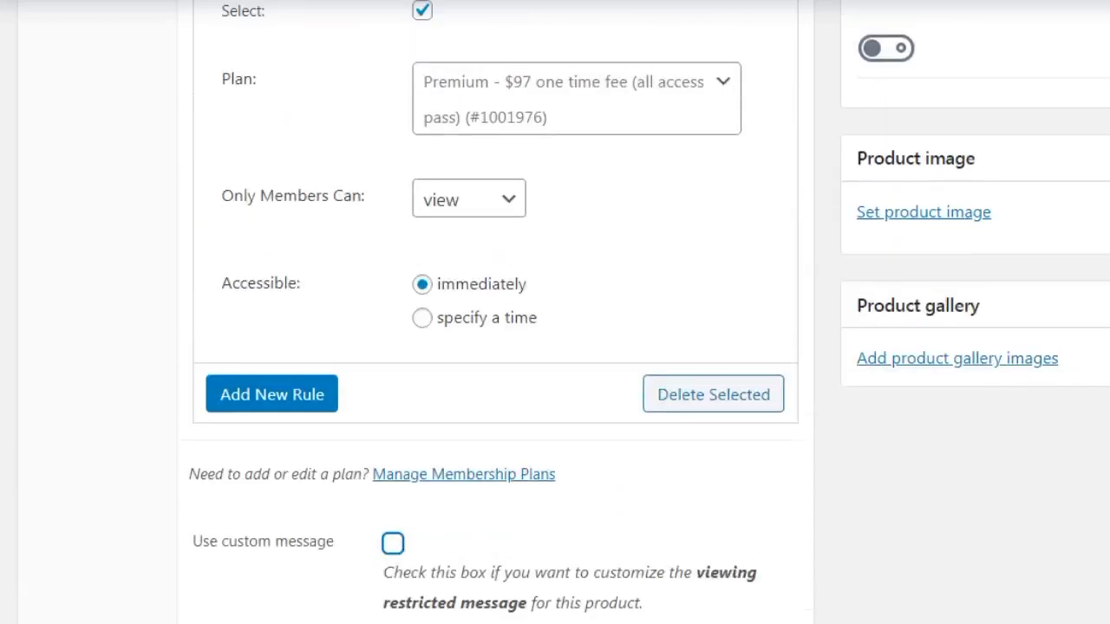
scroll(555, 312, up, 8)
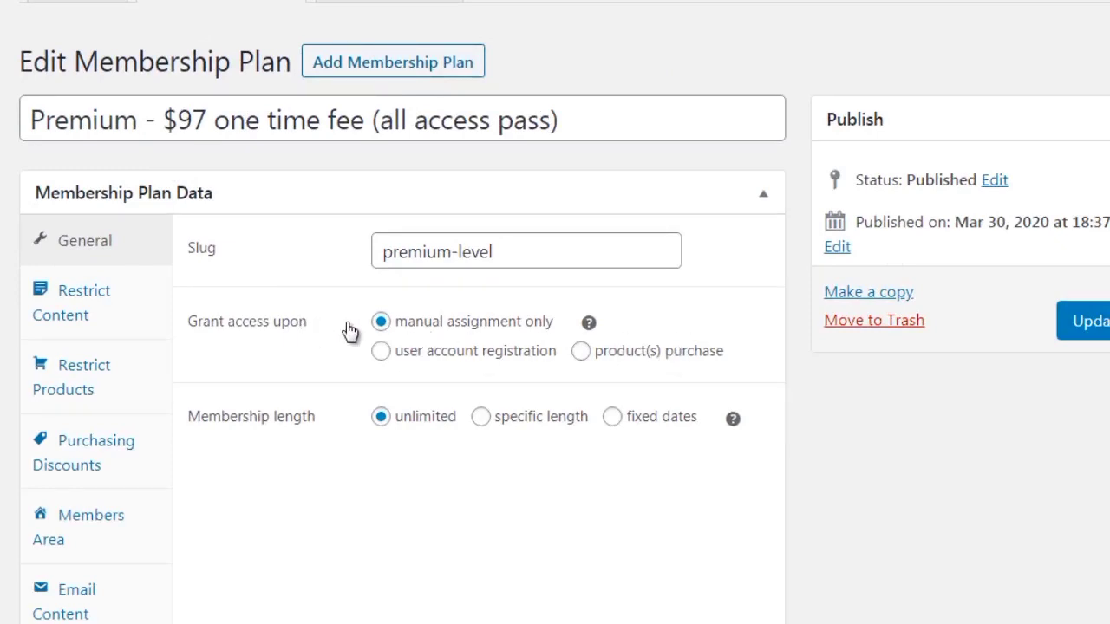
Make the Premium membership plan grant access upon product purchase and assign the Premium - $97 one time fee (all access pass) product.
click(586, 357)
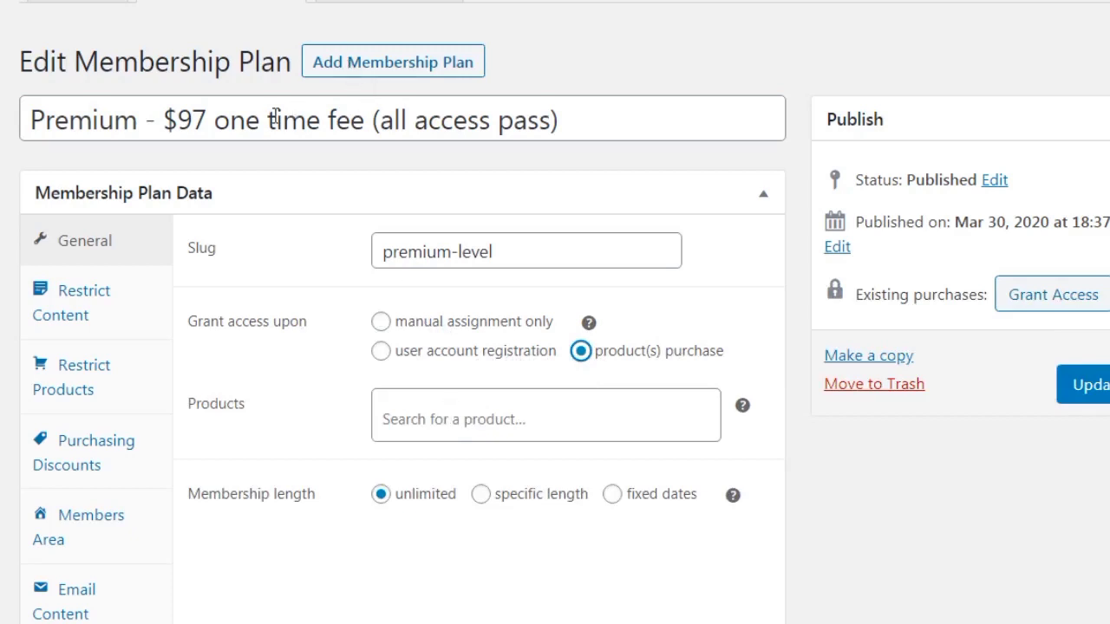
drag(139, 118, 31, 113)
key(ctrl+c)
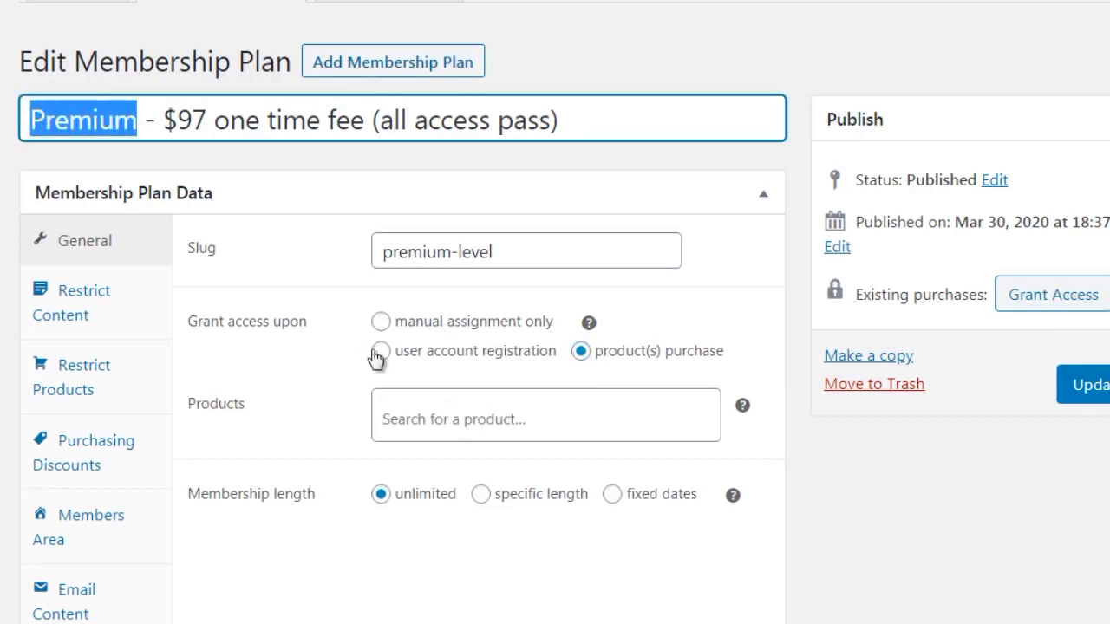
click(444, 420)
key(ctrl+v)
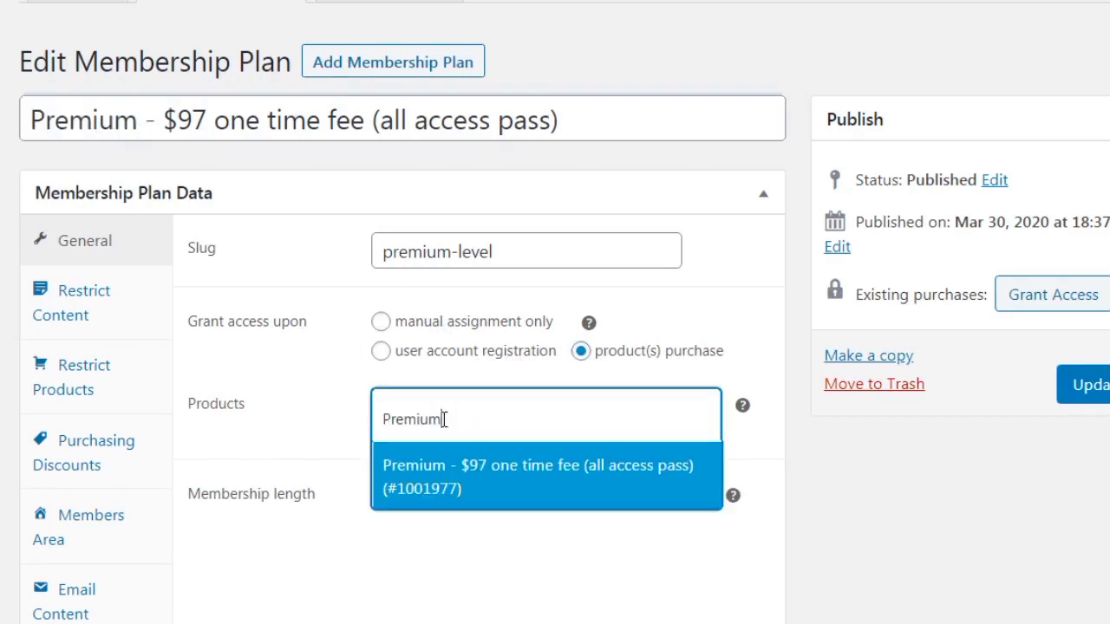
click(471, 480)
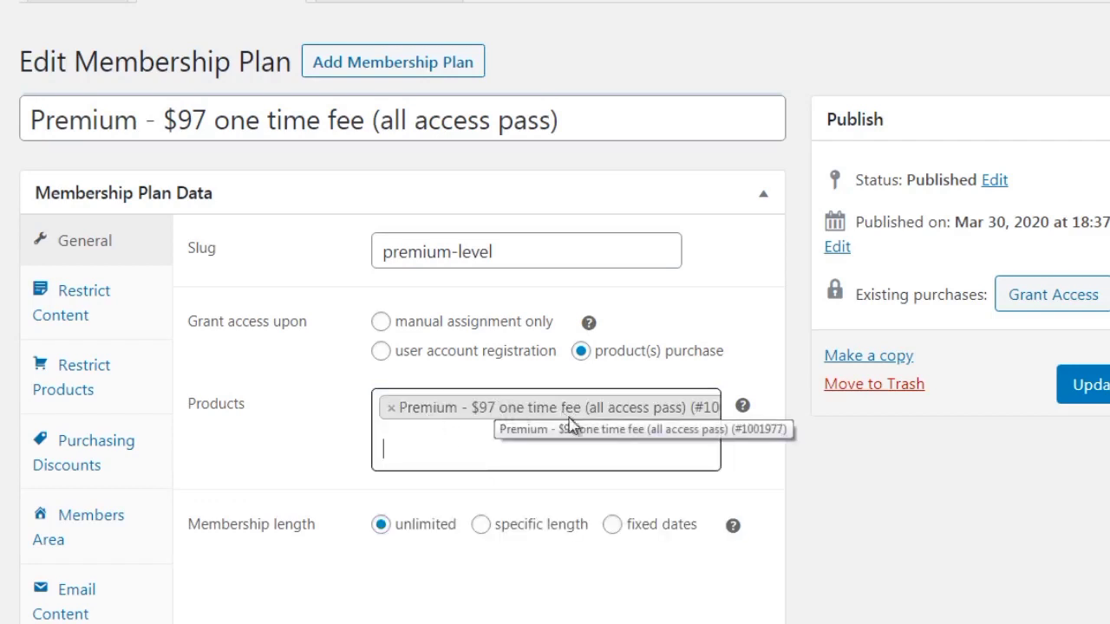
Update the Premium membership plan and agree to save its rules with blank titles.
click(801, 441)
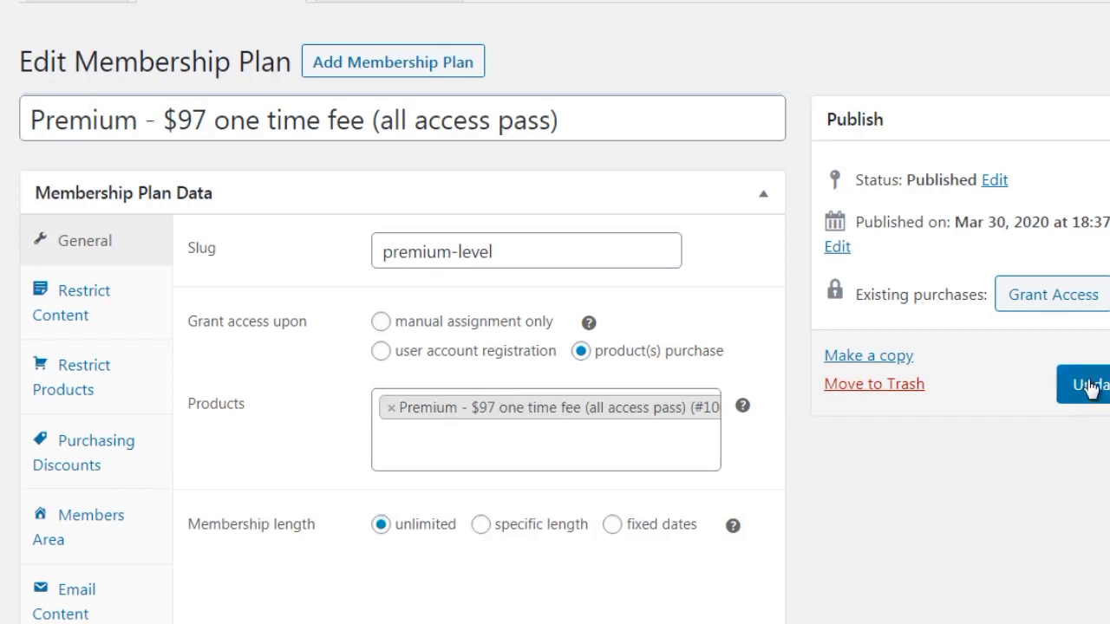
click(1090, 386)
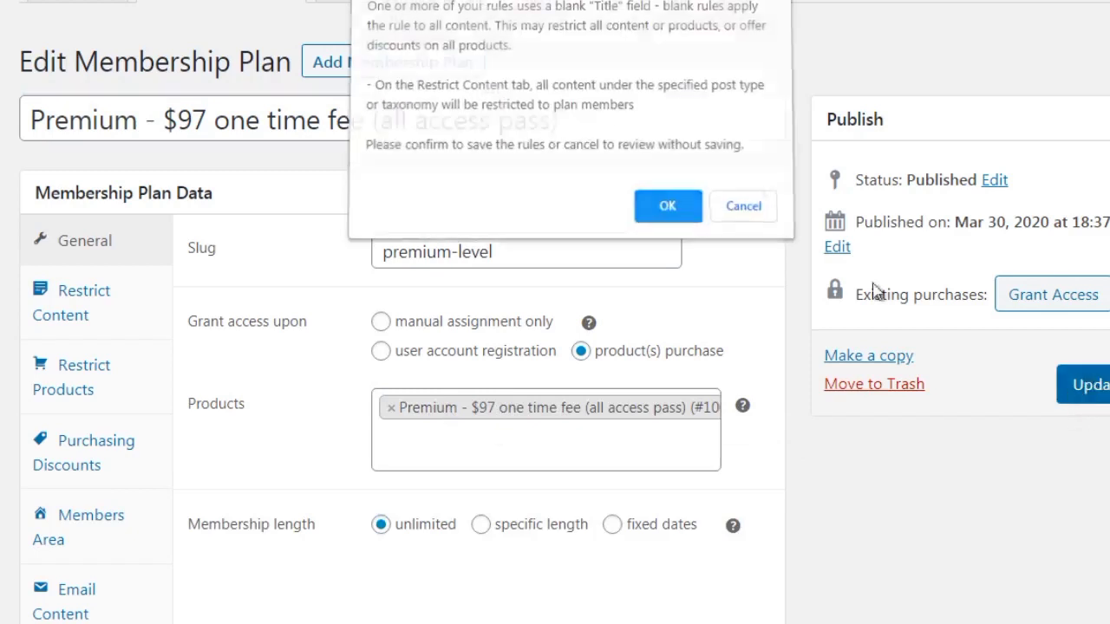
click(666, 211)
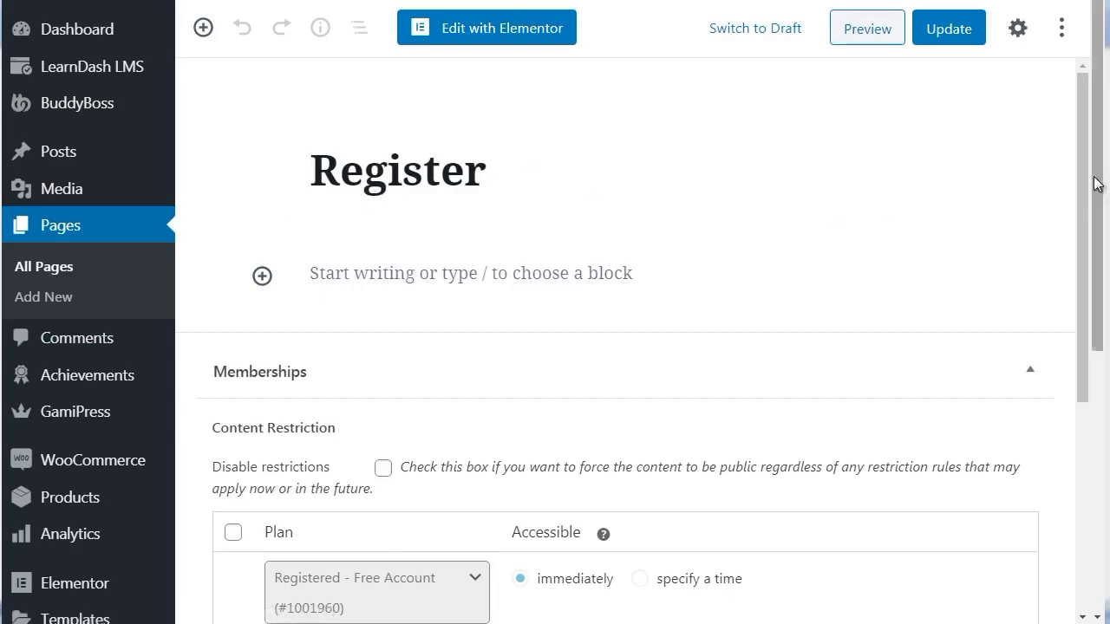
Try adding a new content restriction rule to the Register page, and delete it again.
drag(1082, 171, 1087, 339)
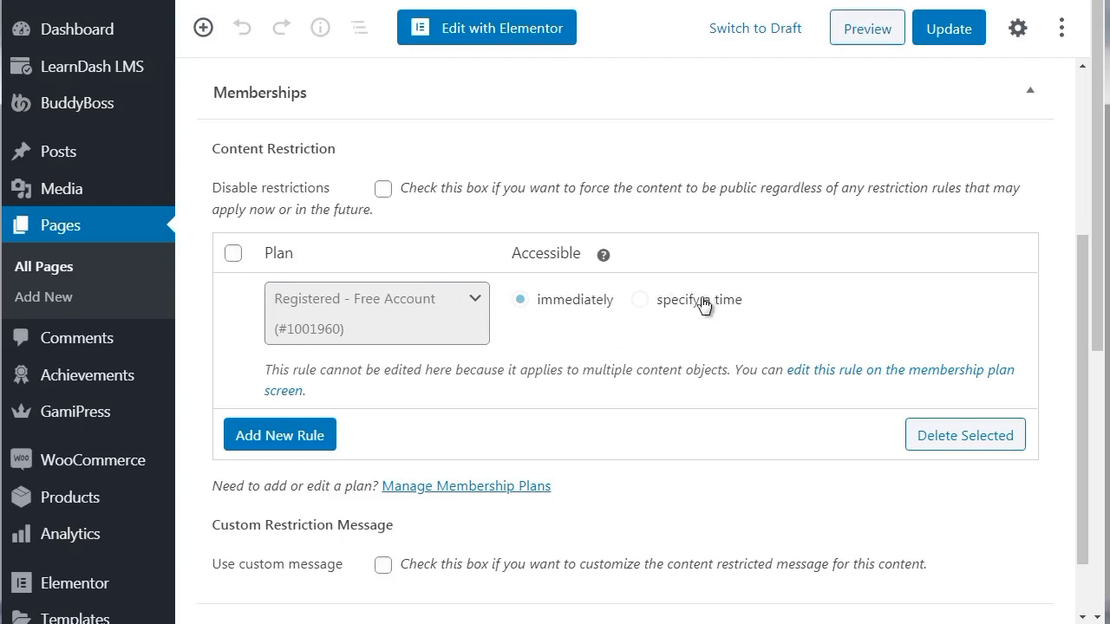
click(312, 441)
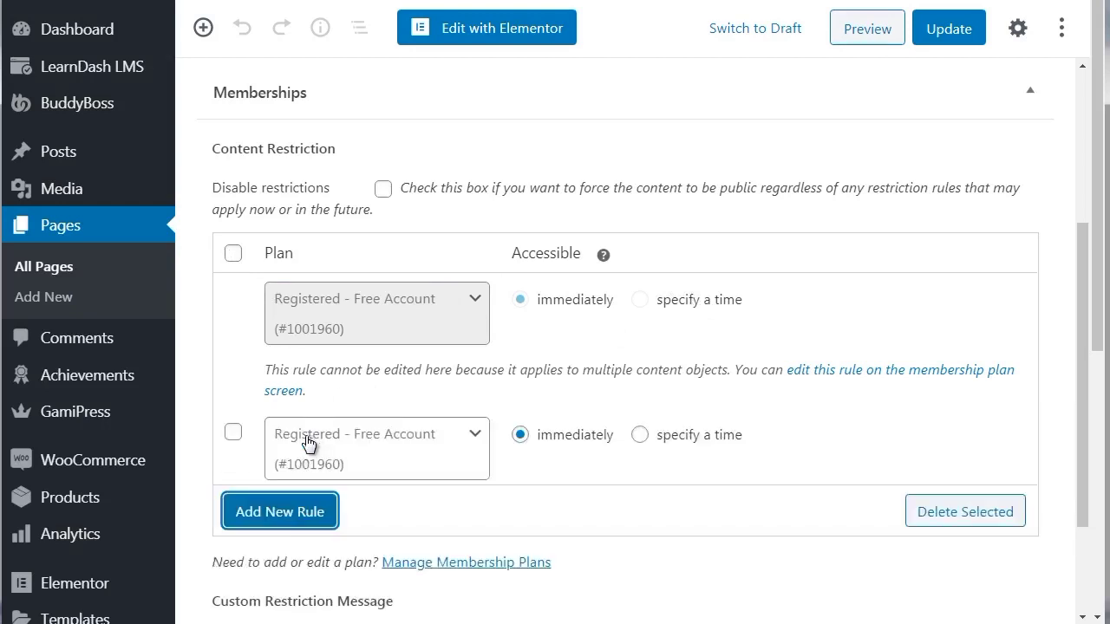
click(234, 432)
click(459, 445)
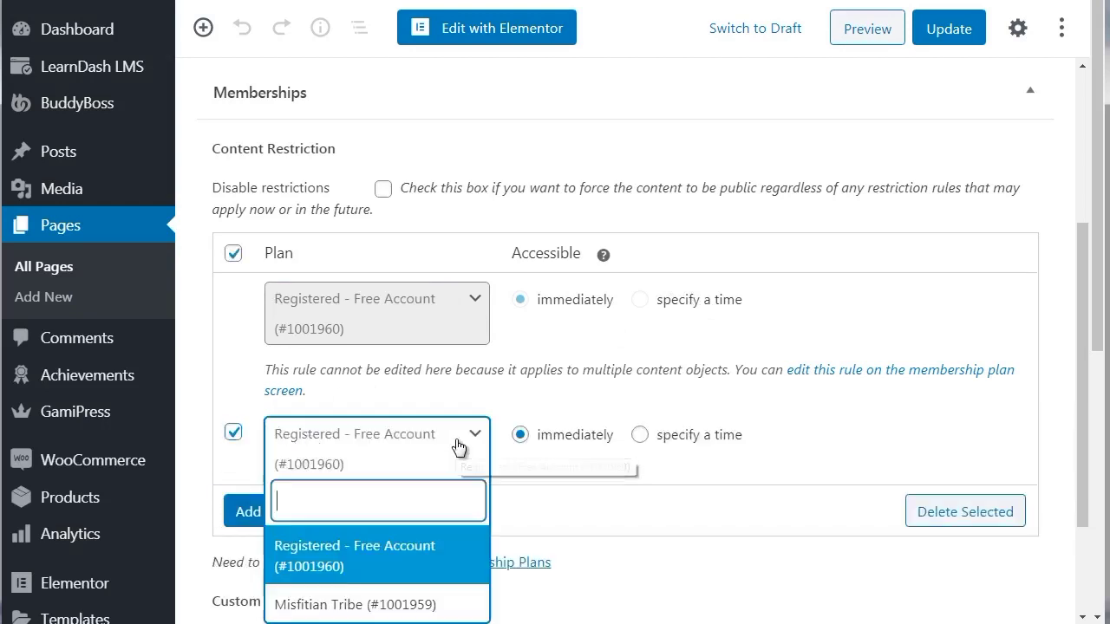
click(463, 445)
click(231, 440)
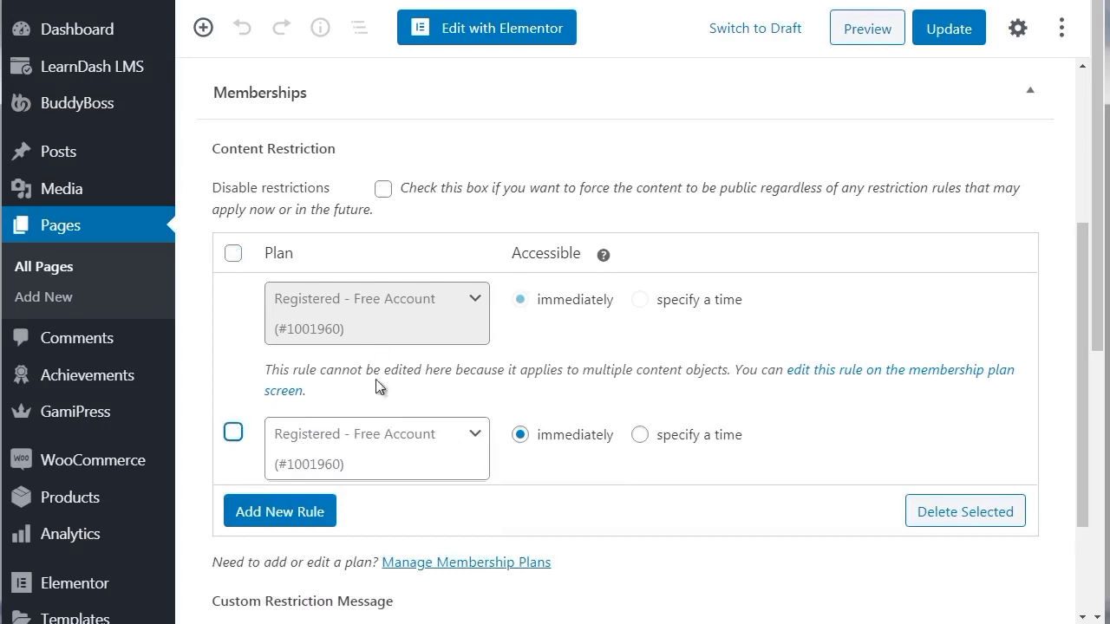
click(232, 435)
click(997, 513)
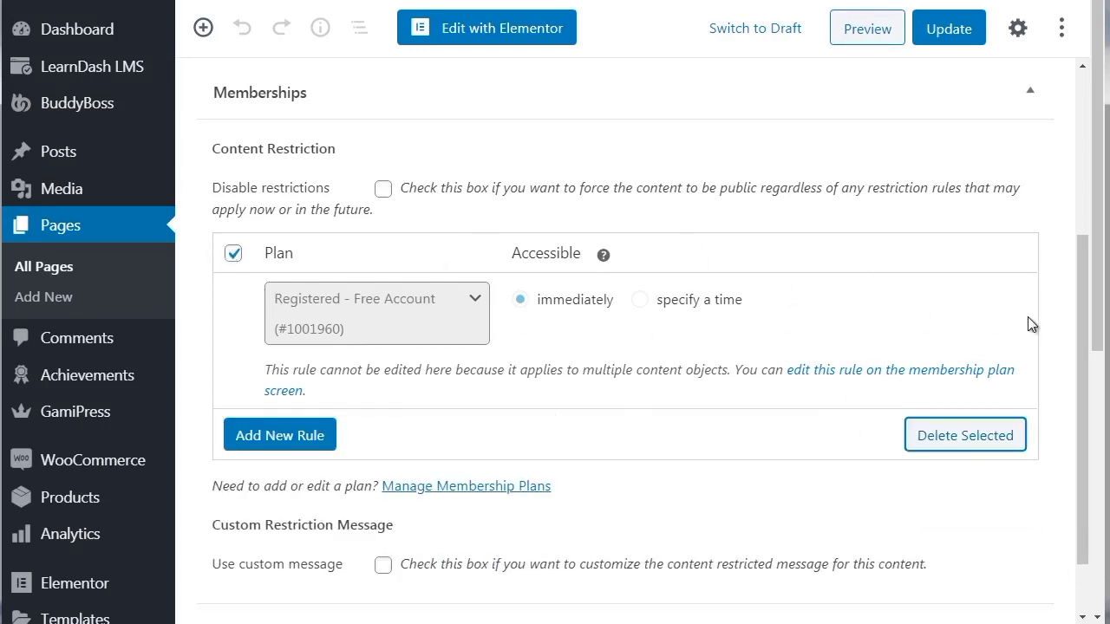
drag(1077, 297, 1097, 196)
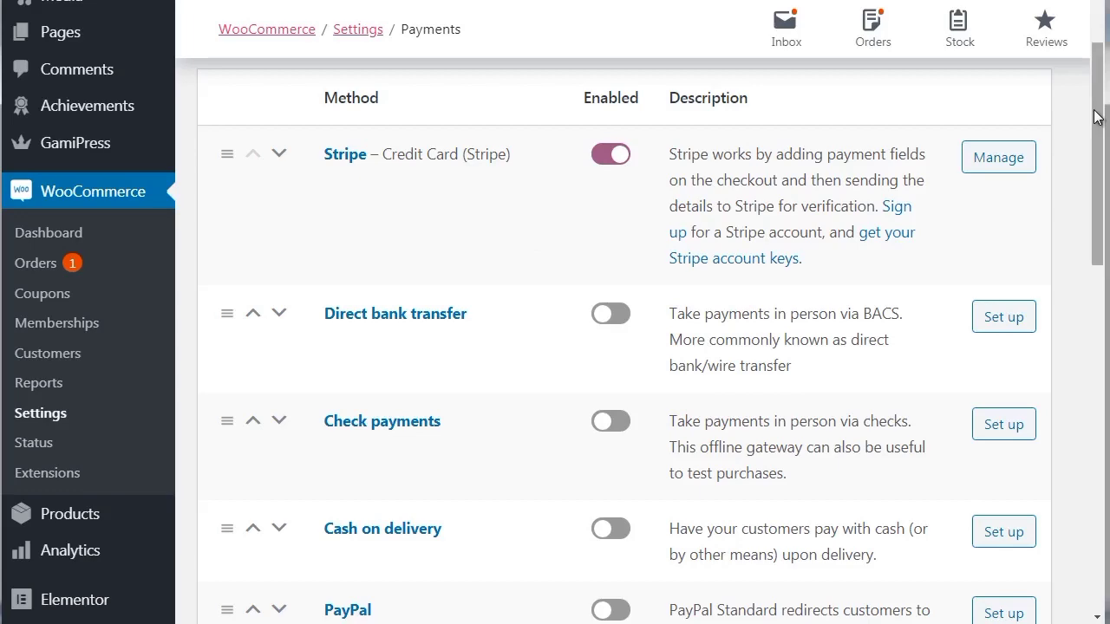
Review the WooCommerce payment methods and the Stripe testing documentation at stripe.com/docs/testing.
mouse_move(1097, 118)
mouse_down()
mouse_move(1098, 464)
mouse_move(1101, 130)
mouse_up()
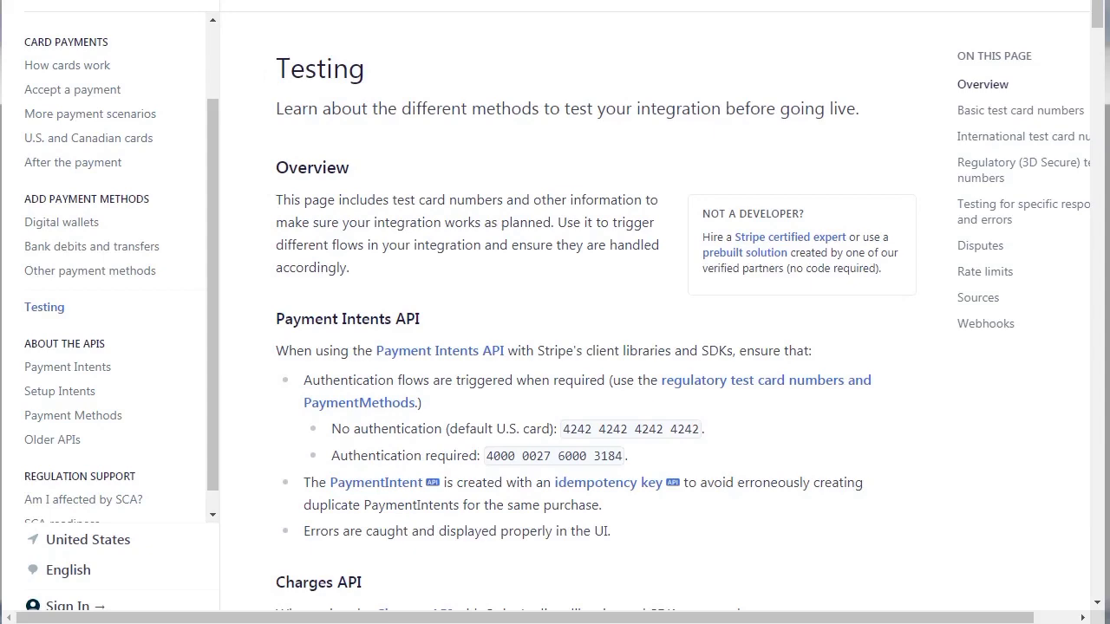
drag(304, 0, 301, 0)
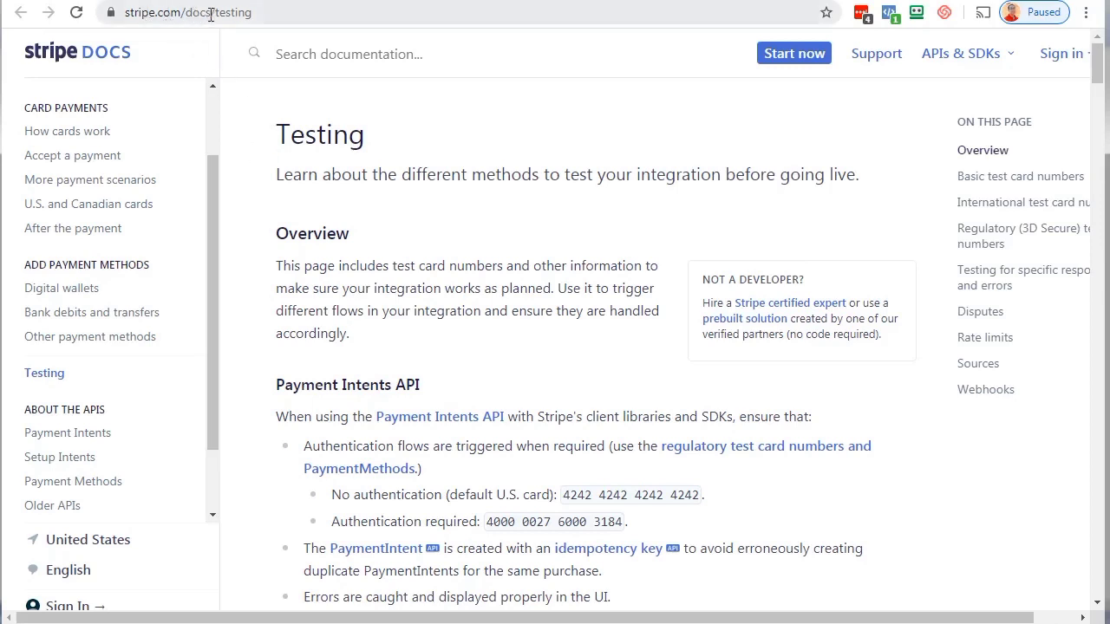
click(278, 11)
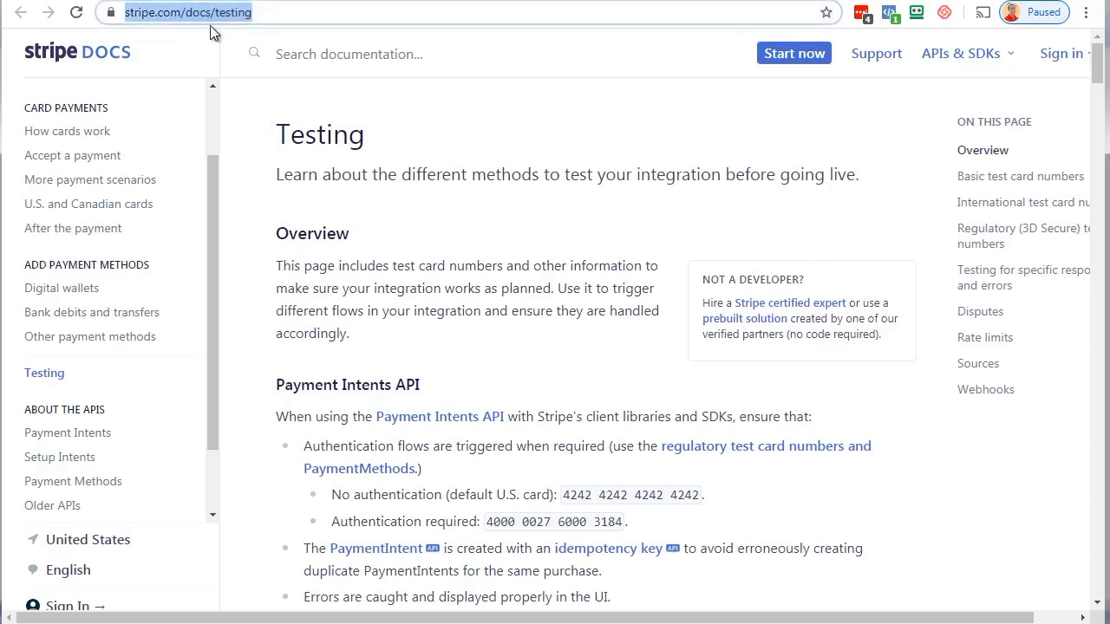
click(260, 92)
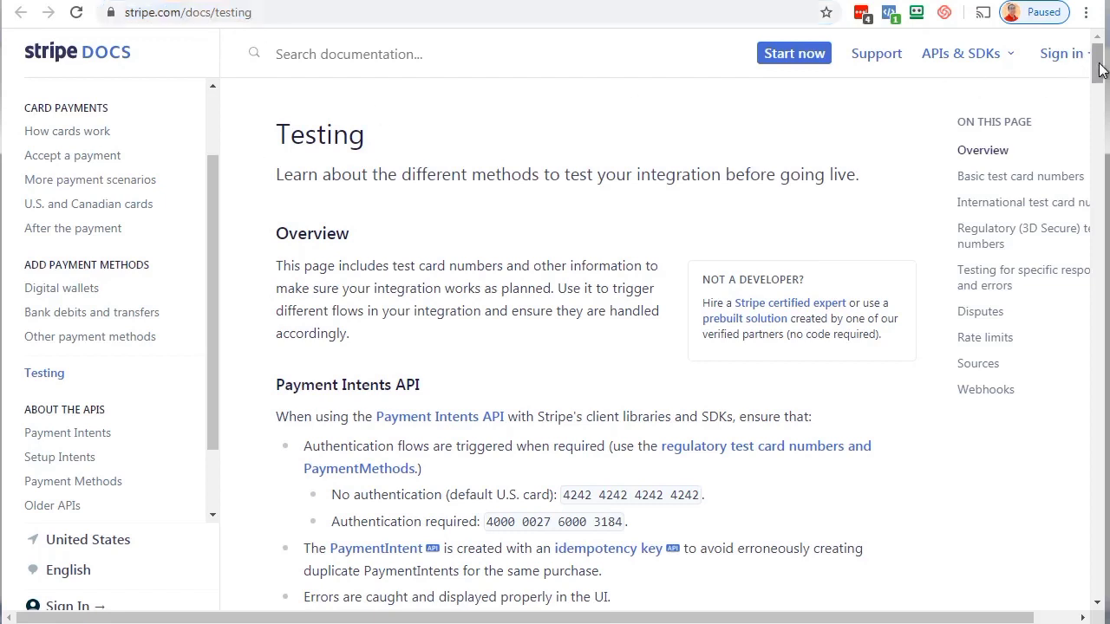
Copy the Visa number from the basic test card numbers and check its CVC and date requirements.
drag(1100, 69, 1090, 130)
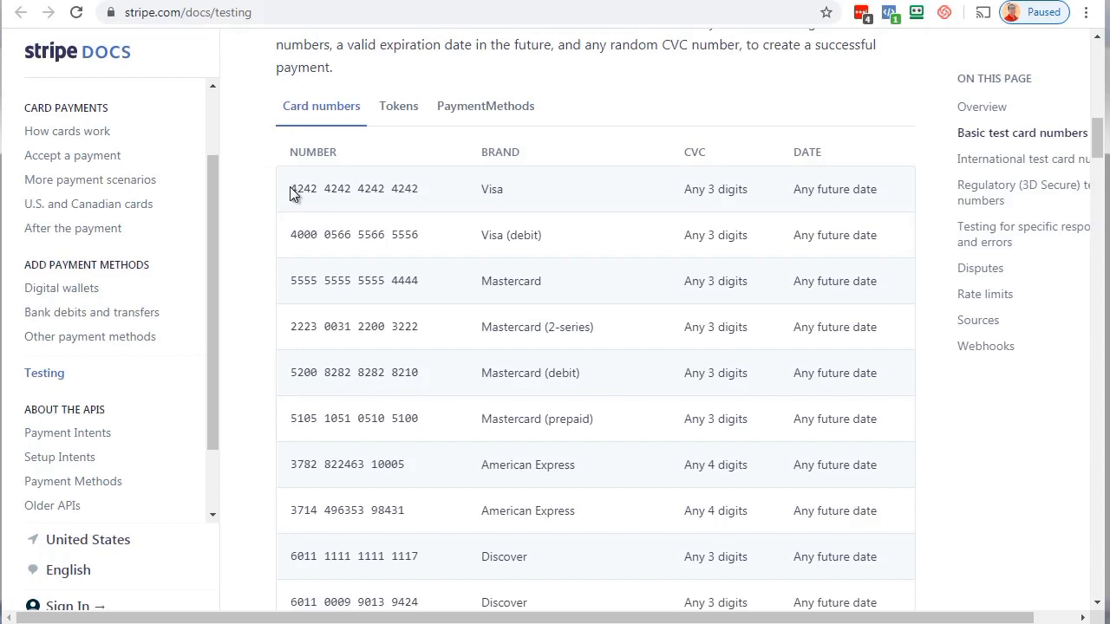
drag(290, 195, 425, 194)
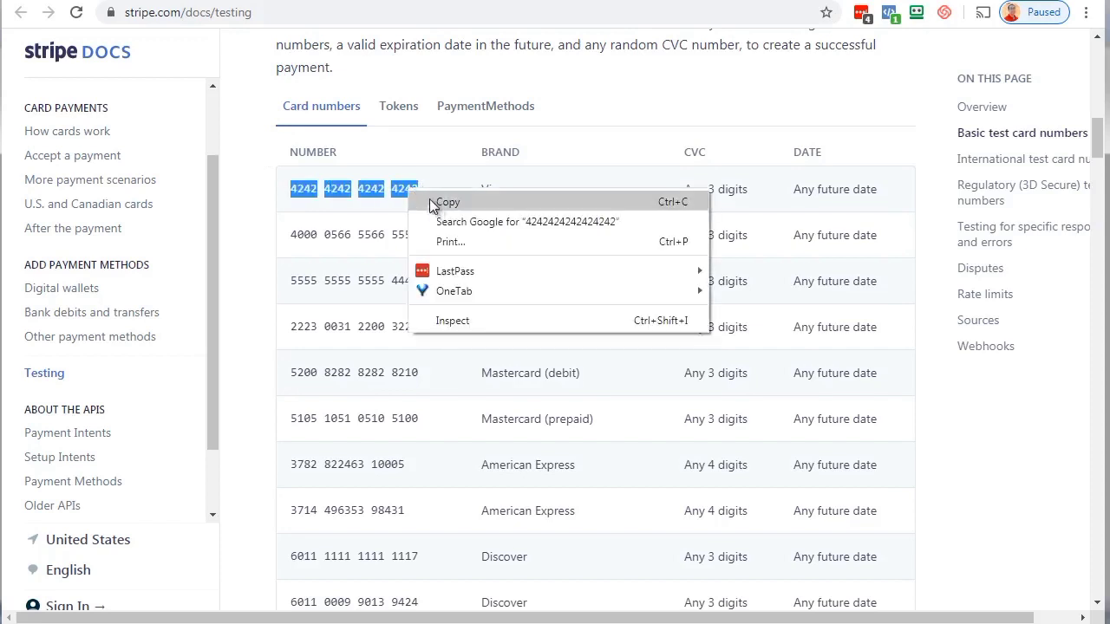
click(431, 200)
click(500, 189)
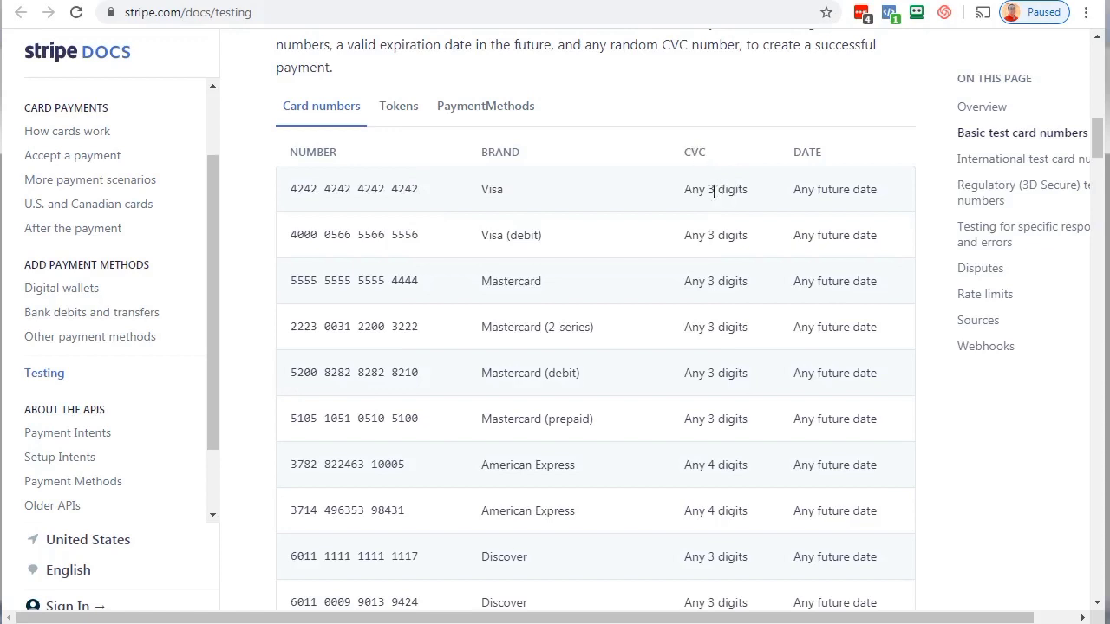
drag(701, 191, 736, 189)
drag(809, 189, 868, 187)
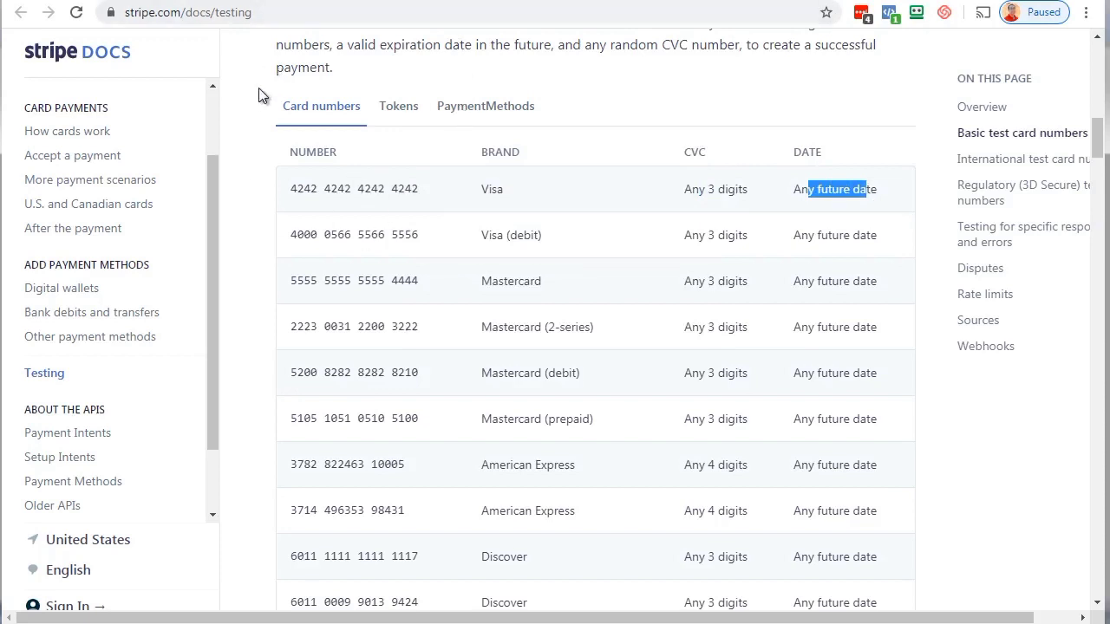
click(249, 119)
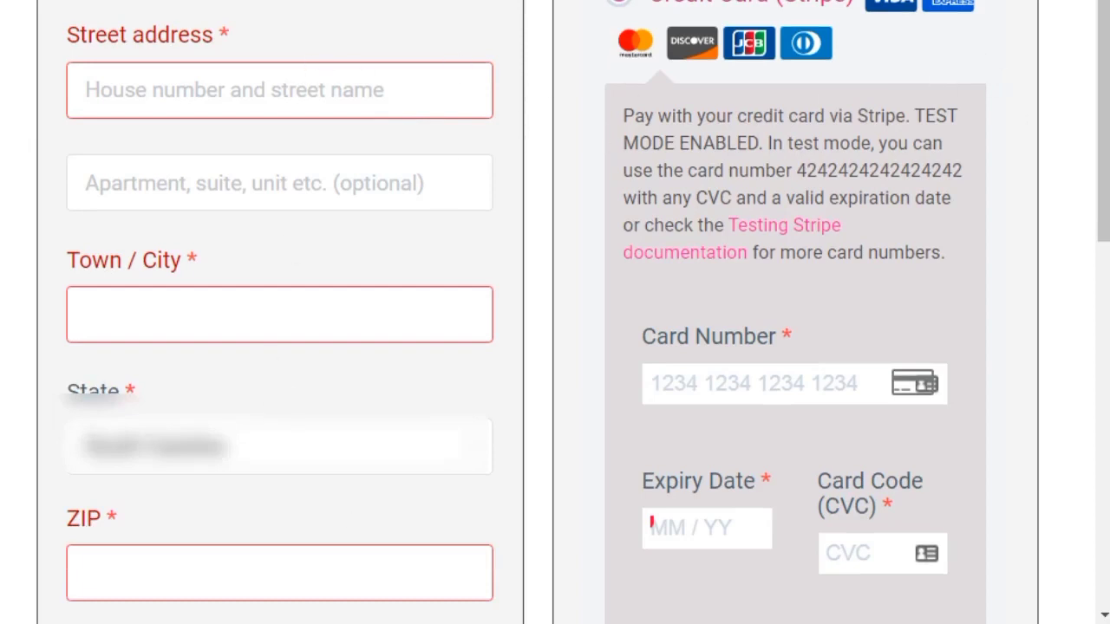
Fill in the checkout's Stripe payment details with the copied test card number, expiry date 12 / 30 and a three-digit card code.
scroll(1102, 131, down, 1)
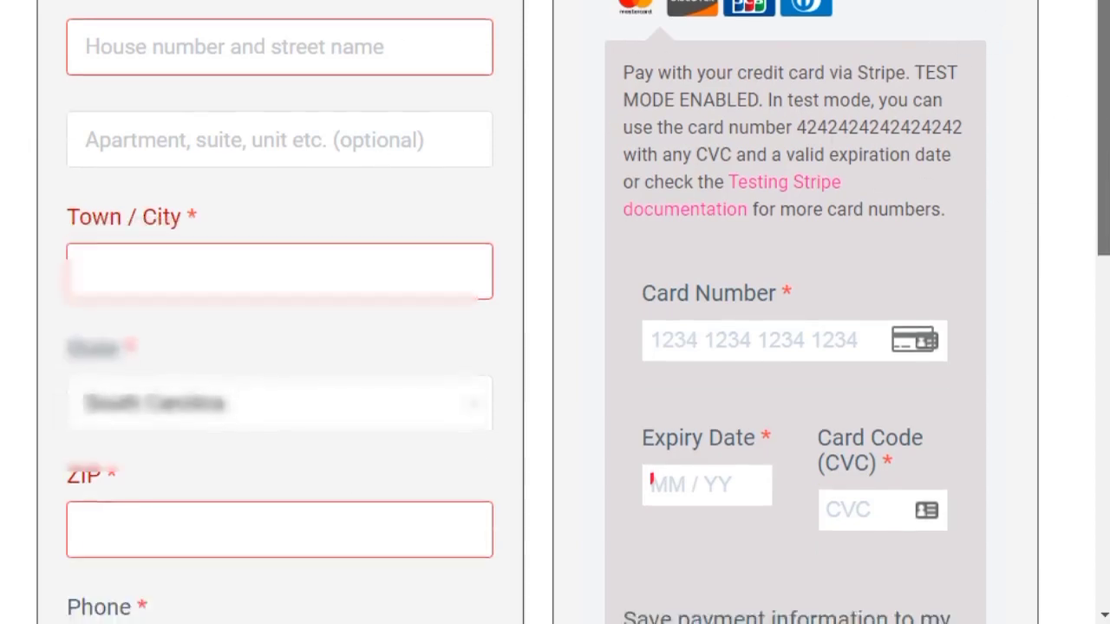
scroll(555, 312, down, 2)
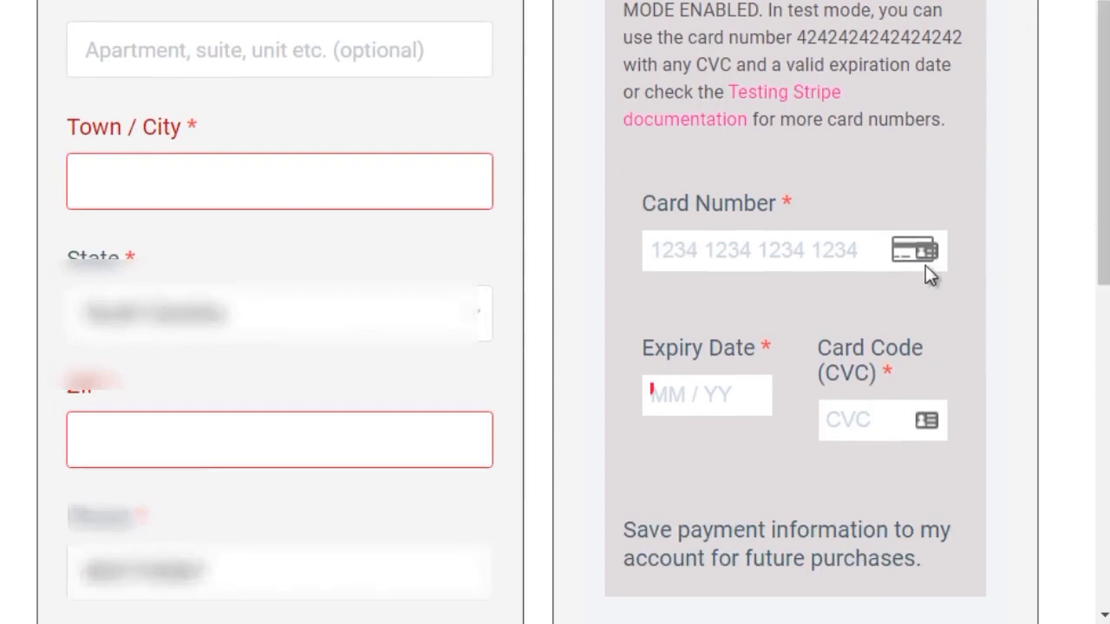
click(758, 250)
key(ctrl+v)
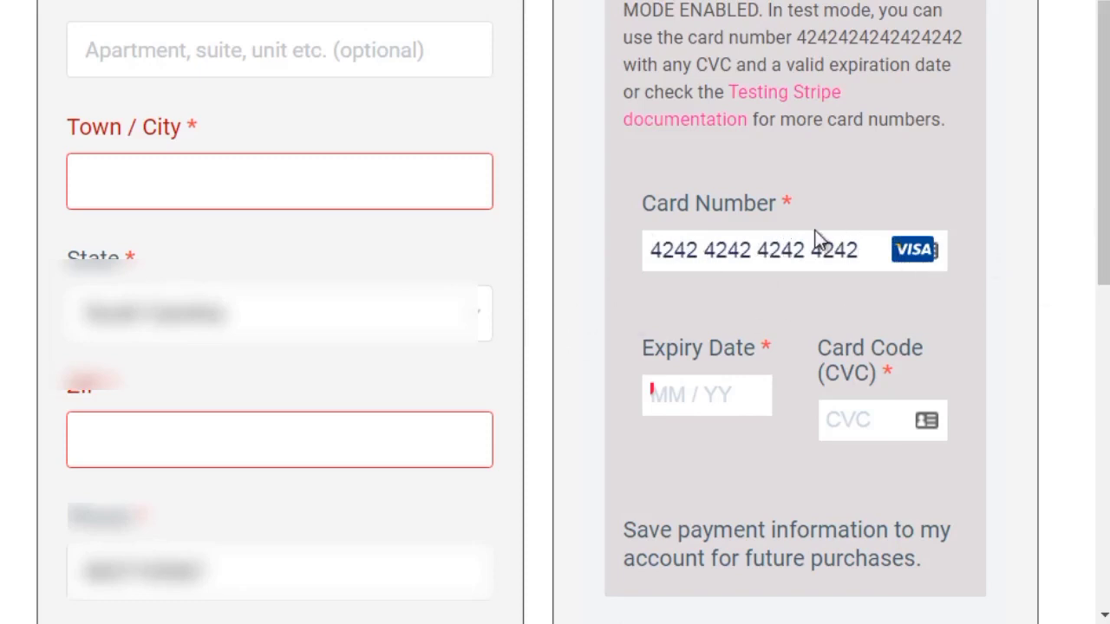
click(685, 390)
text(12 / )
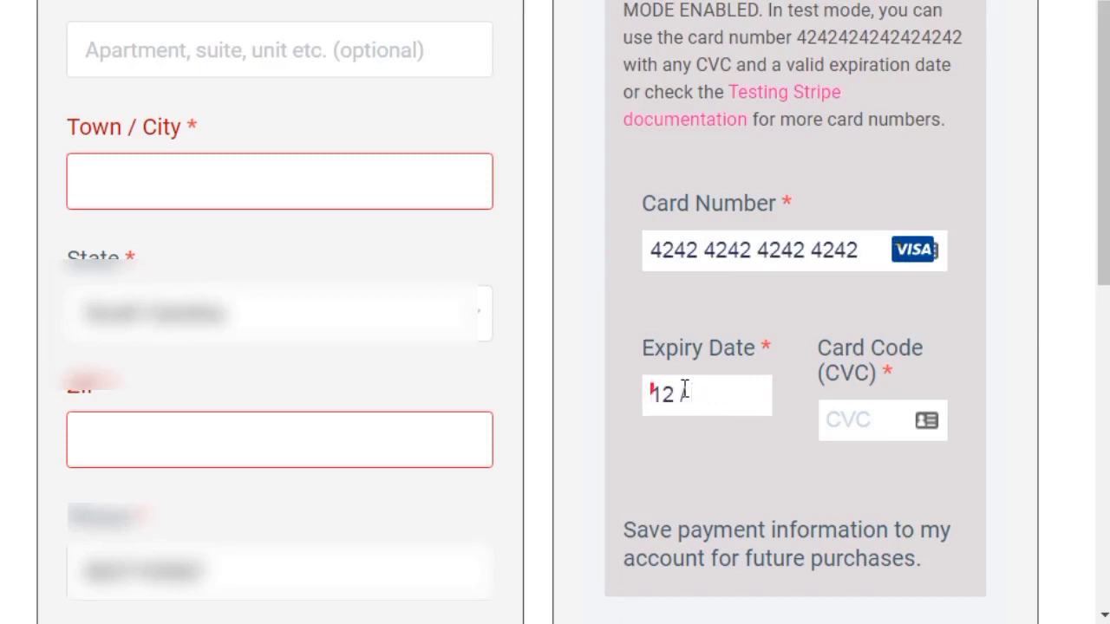
text(30)
click(856, 413)
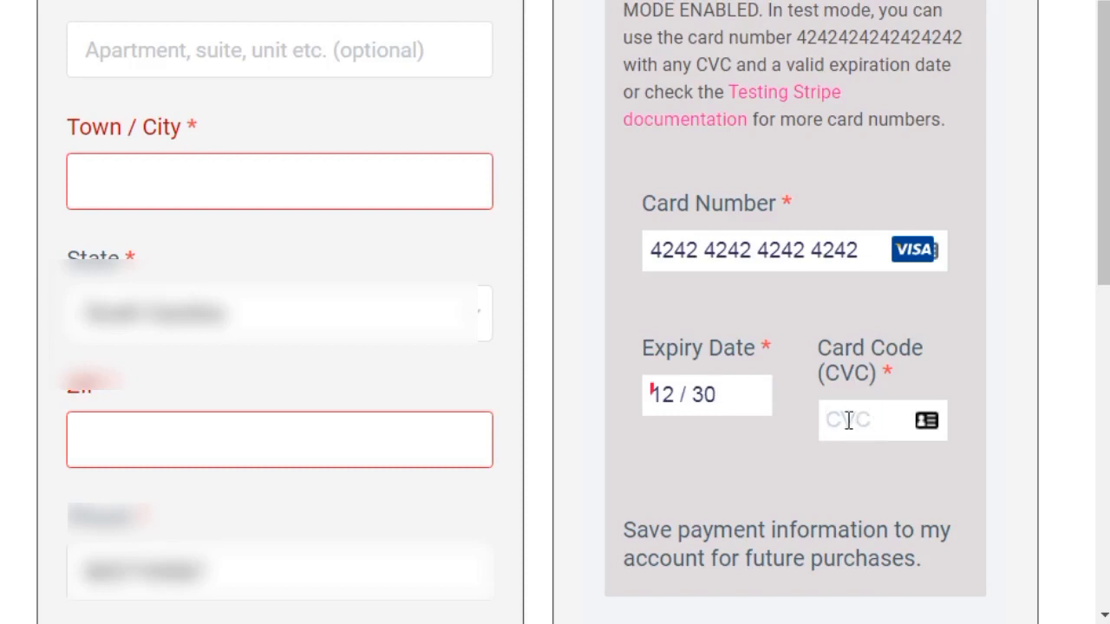
text(243)
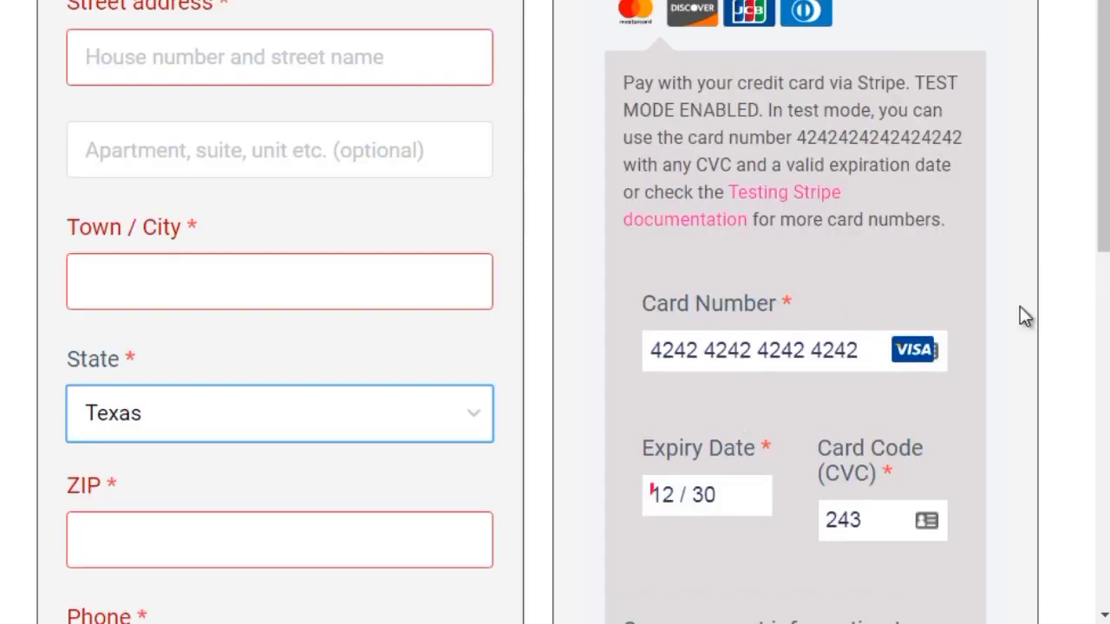
scroll(1103, 198, down, 1)
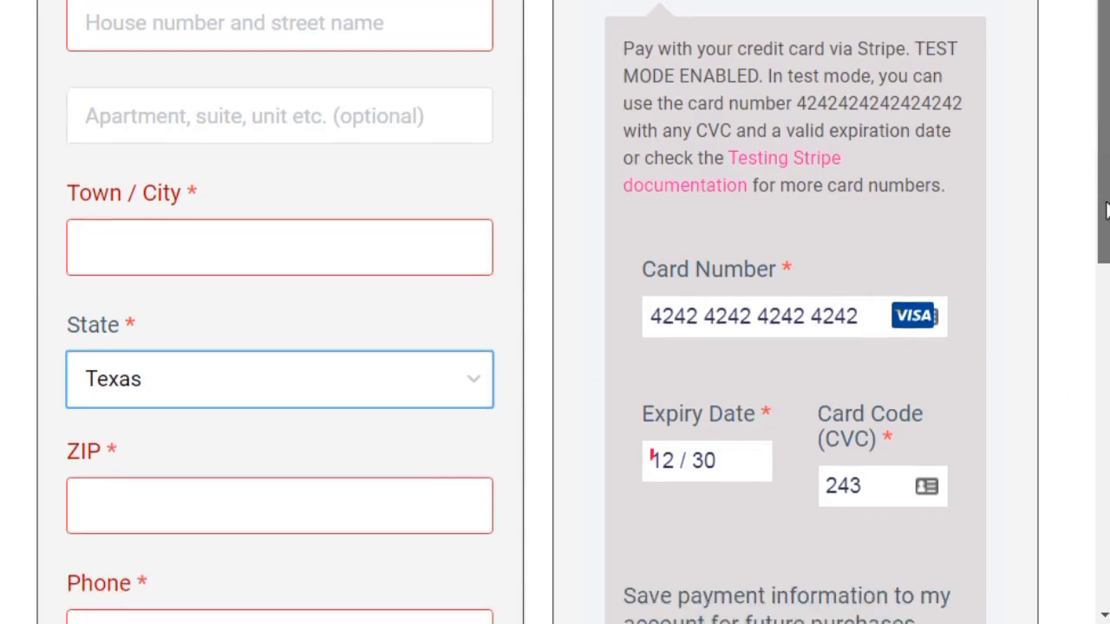